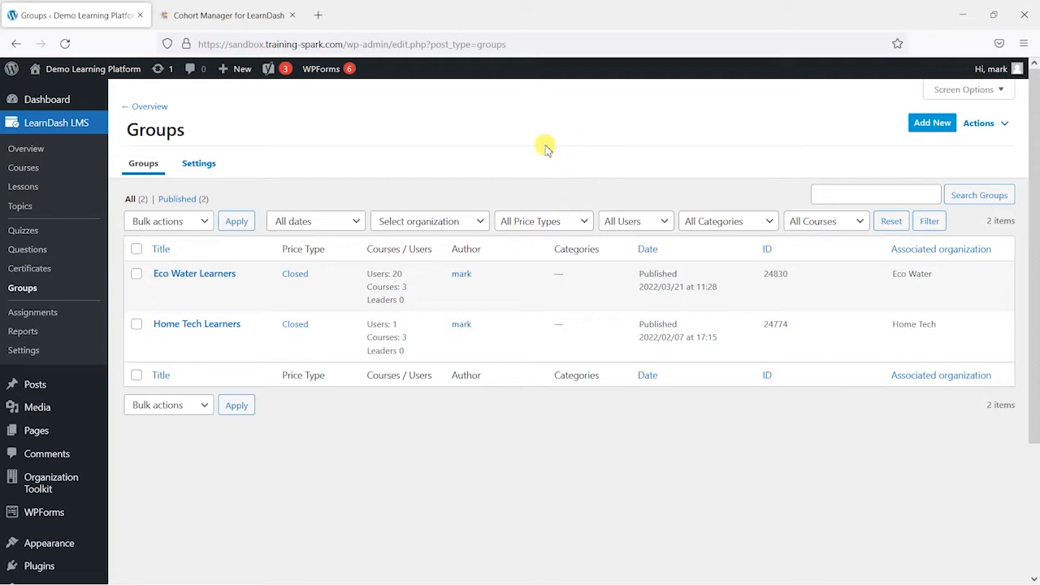
- Review the key features on the Cohort Manager for LearnDash product page
{"action": "left_click", "coordinate": [216, 16]}
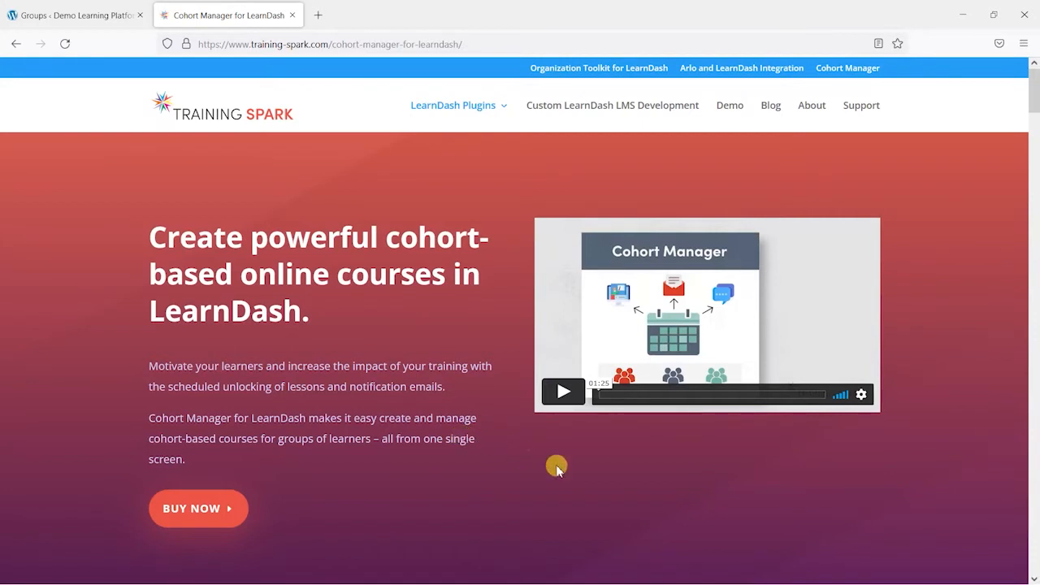
{"action": "scroll", "coordinate": [557, 467], "scroll_direction": "down", "scroll_amount": 5}
{"action": "scroll", "coordinate": [550, 449], "scroll_direction": "down", "scroll_amount": 1}
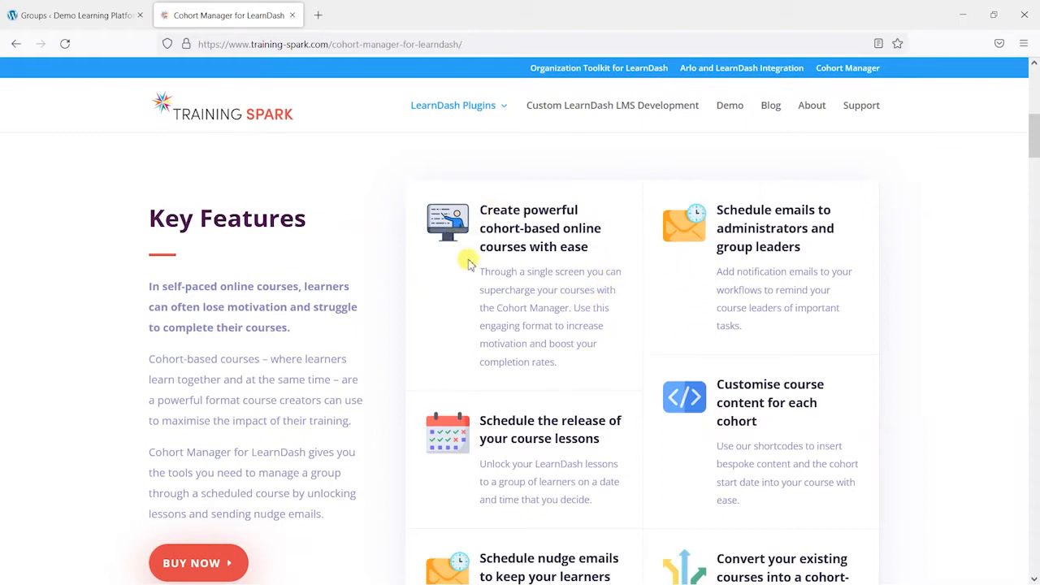
{"action": "scroll", "coordinate": [733, 364], "scroll_direction": "down", "scroll_amount": 3}
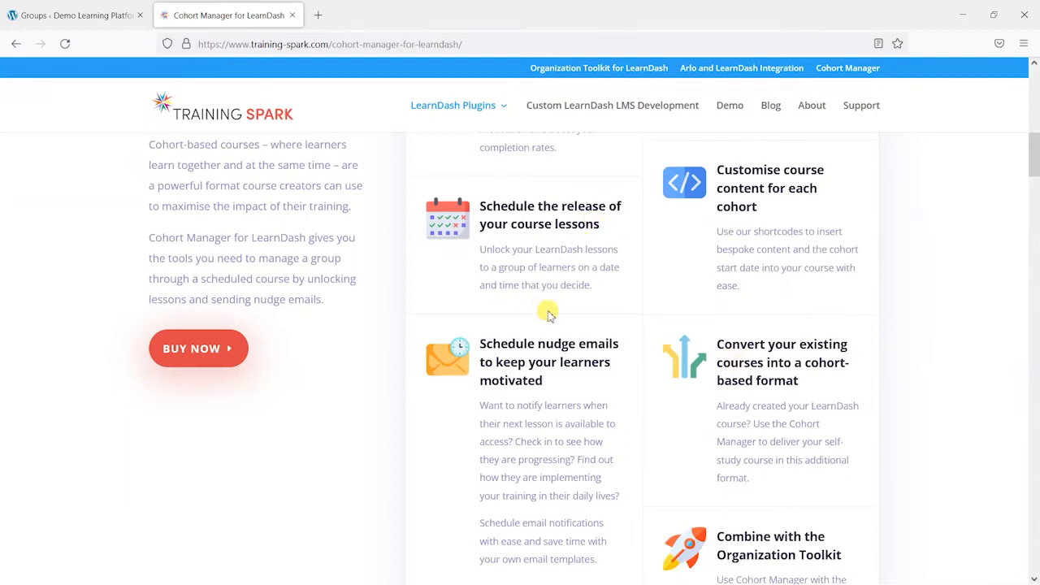
{"action": "scroll", "coordinate": [548, 339], "scroll_direction": "up", "scroll_amount": 10}
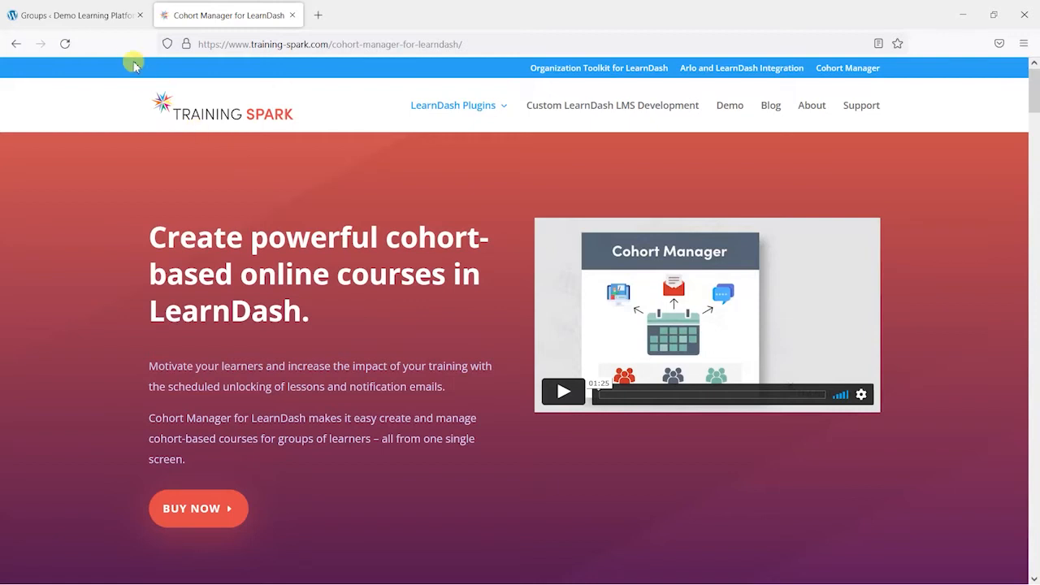
- Upload the plugin file cohort-manager-premium.1.0.6.zip to the Demo Learning Platform site and install it
{"action": "left_click", "coordinate": [90, 16]}
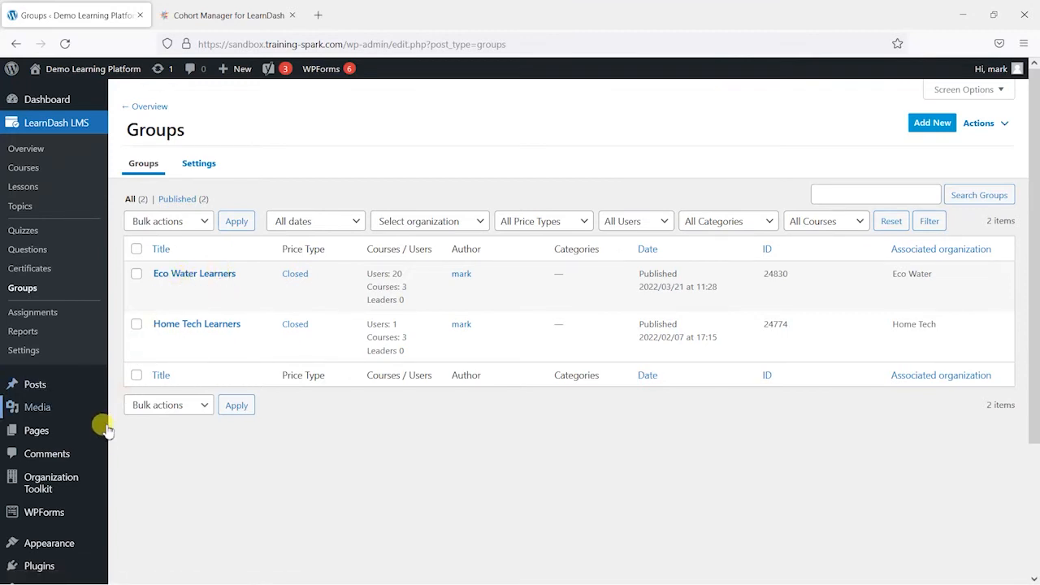
{"action": "scroll", "coordinate": [104, 425], "scroll_direction": "down", "scroll_amount": 3}
{"action": "left_click", "coordinate": [52, 427]}
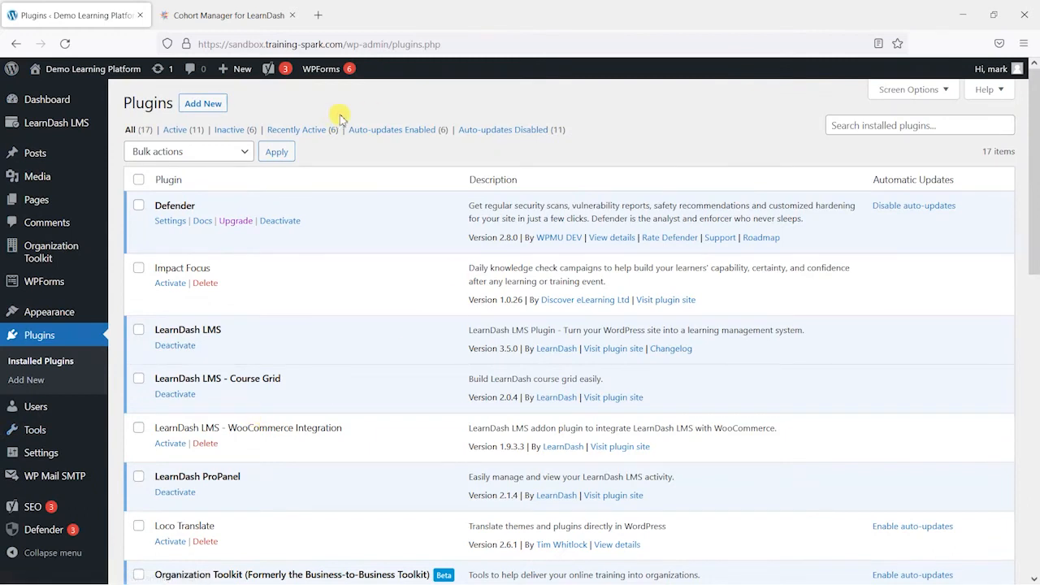
{"action": "left_click", "coordinate": [200, 105]}
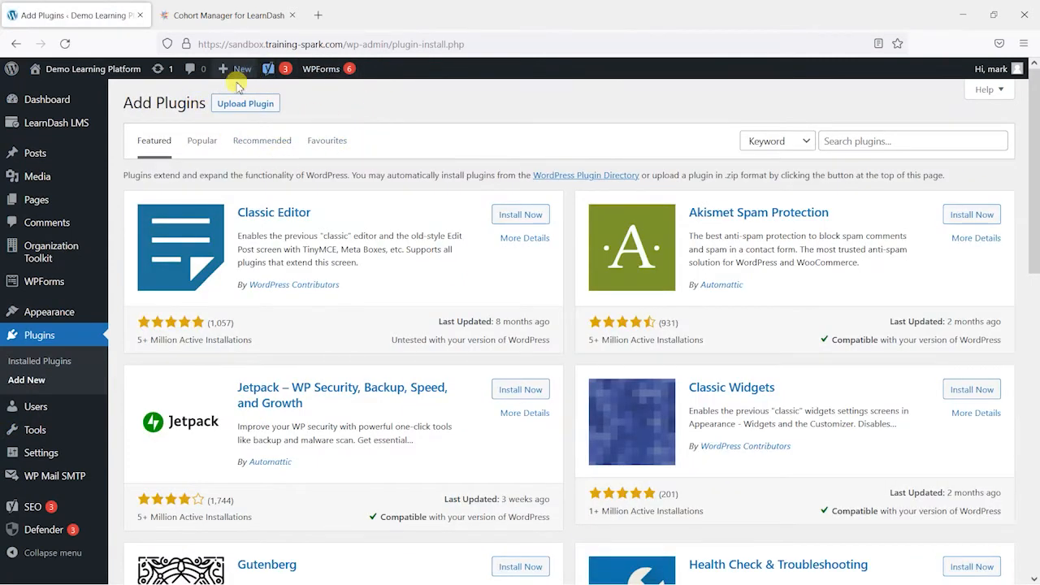
{"action": "left_click", "coordinate": [248, 105]}
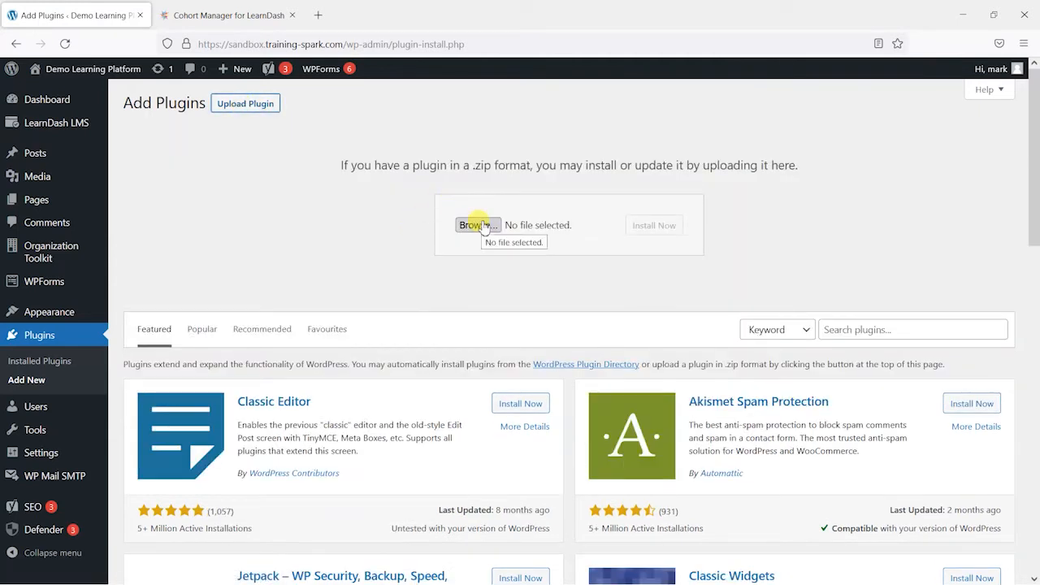
{"action": "left_click", "coordinate": [480, 226]}
{"action": "double_click", "coordinate": [485, 204]}
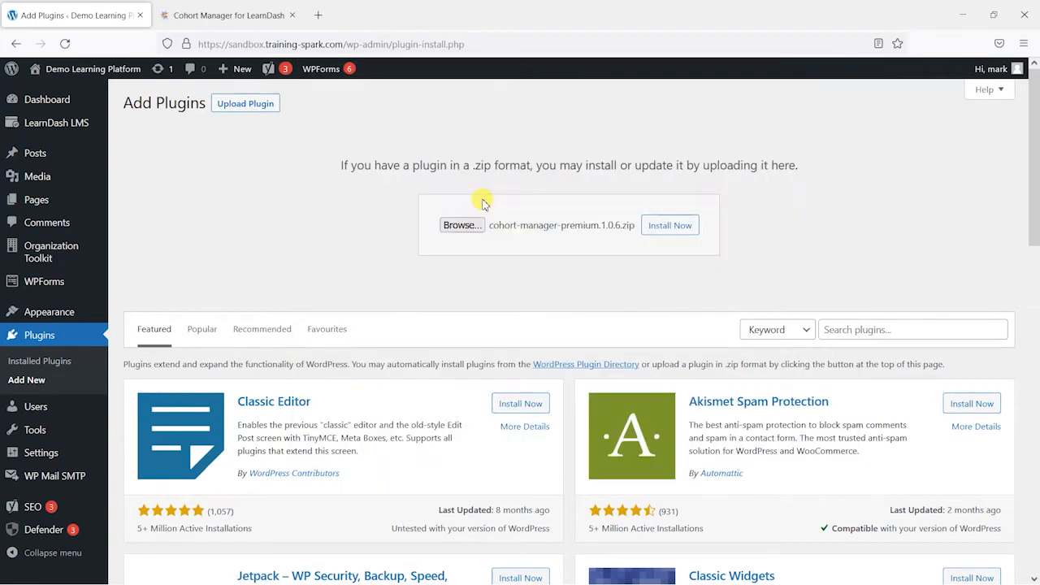
{"action": "left_click", "coordinate": [666, 230]}
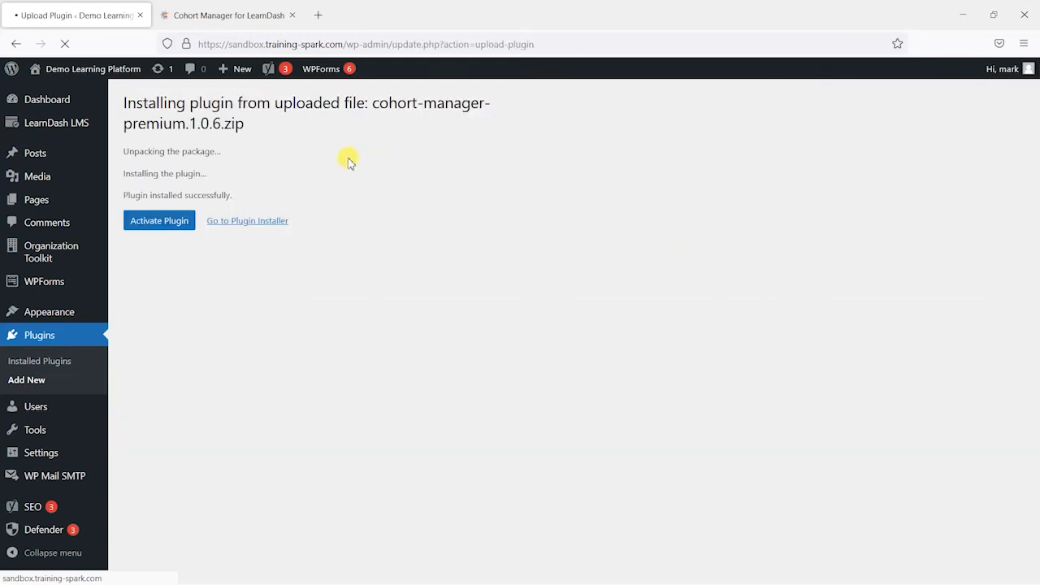
- Activate the installed Cohort Manager plugin and its license by entering the license key, and dismiss the notice
{"action": "left_click", "coordinate": [145, 220]}
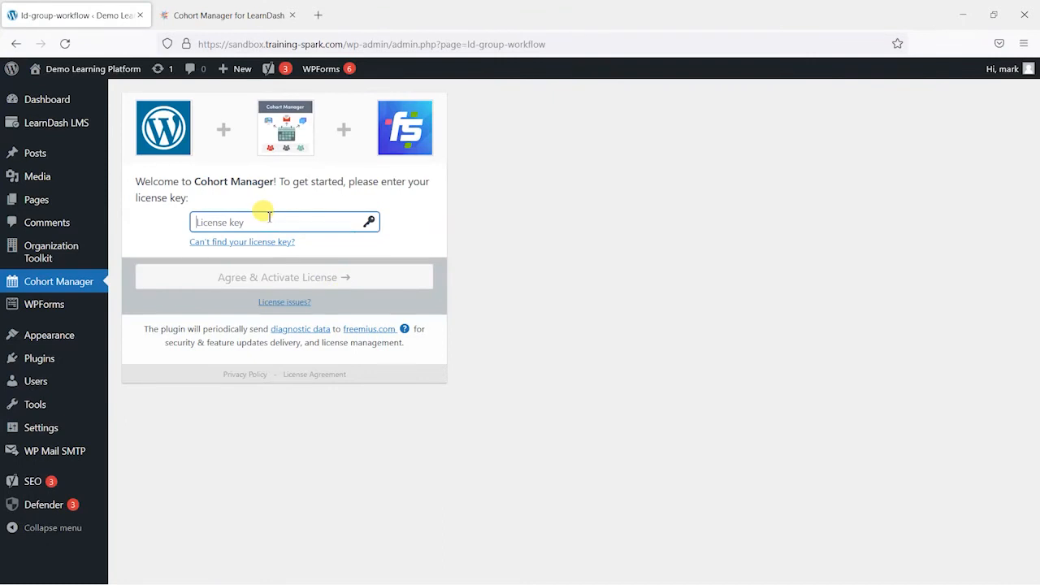
{"action": "key", "text": "ctrl+v"}
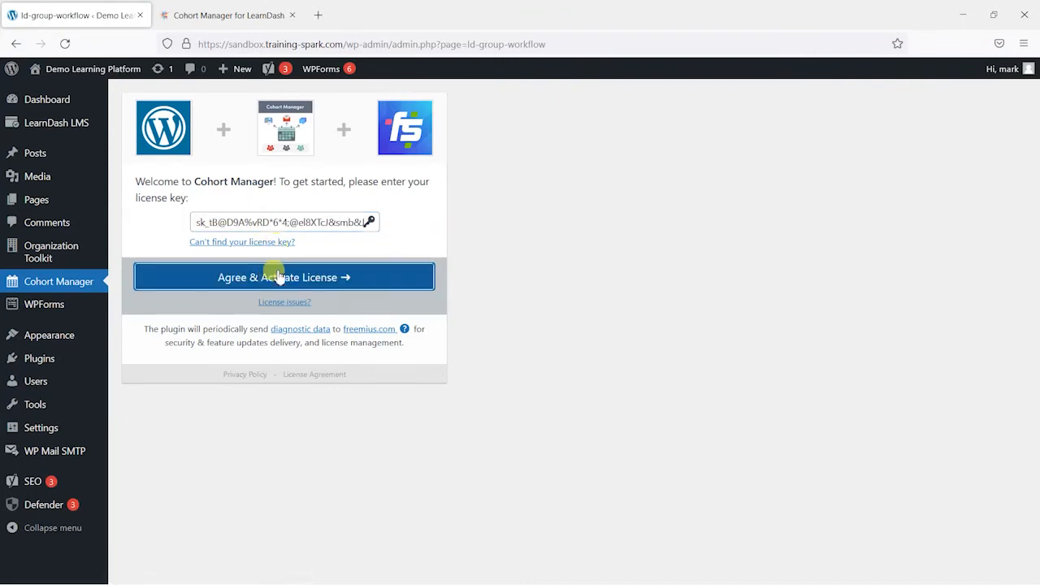
{"action": "left_click", "coordinate": [277, 277]}
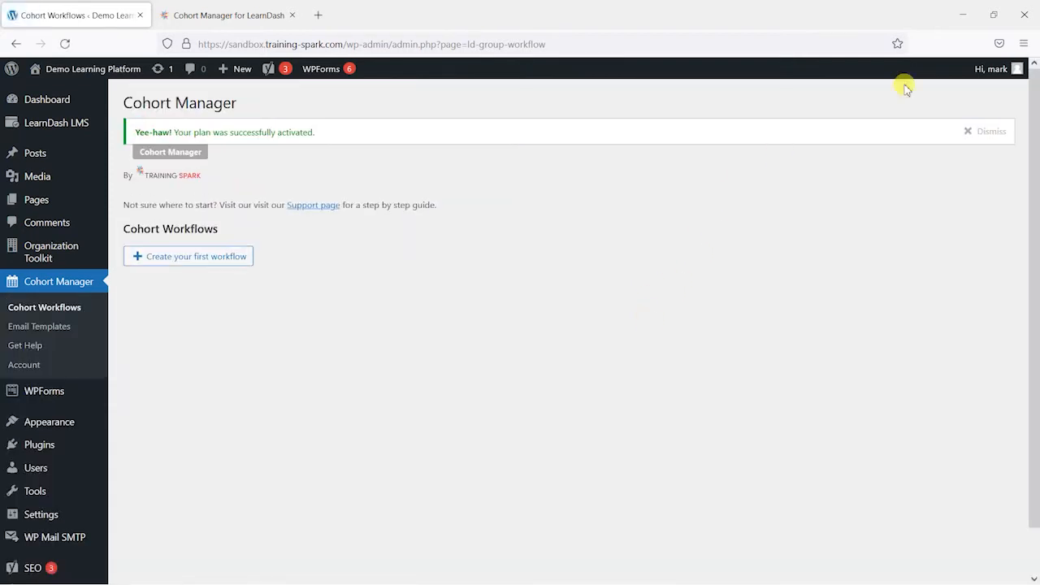
{"action": "left_click", "coordinate": [980, 134]}
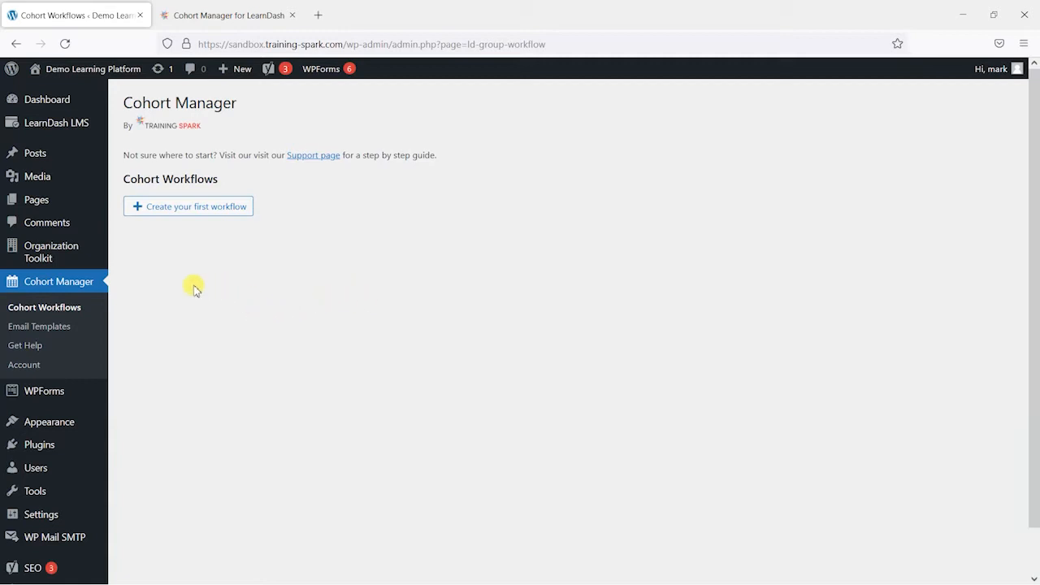
- Add a new Cohort Manager email template with "Some new course content has been added" as both title and email subject
{"action": "left_click", "coordinate": [60, 330]}
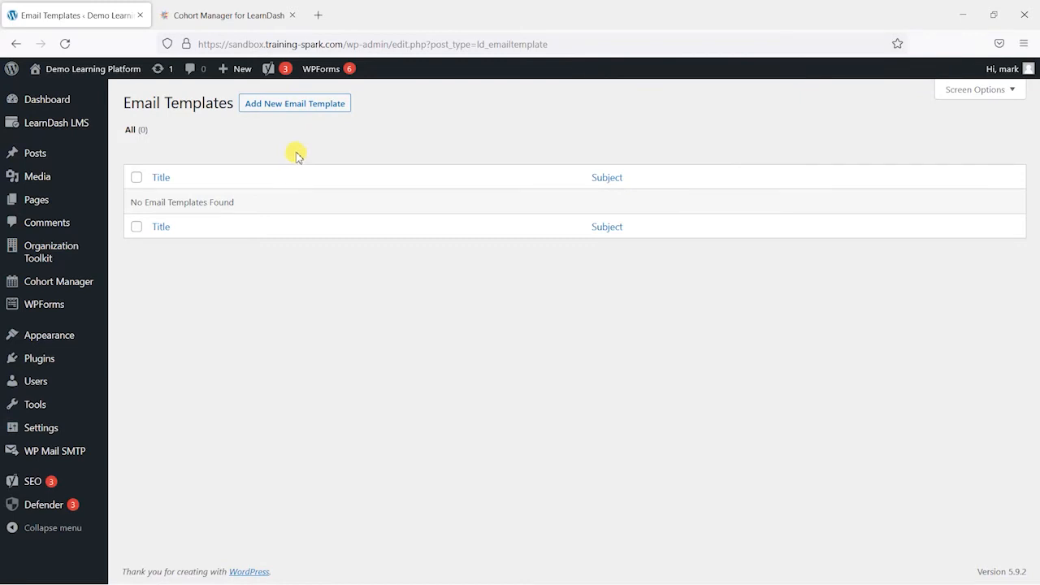
{"action": "left_click", "coordinate": [282, 109]}
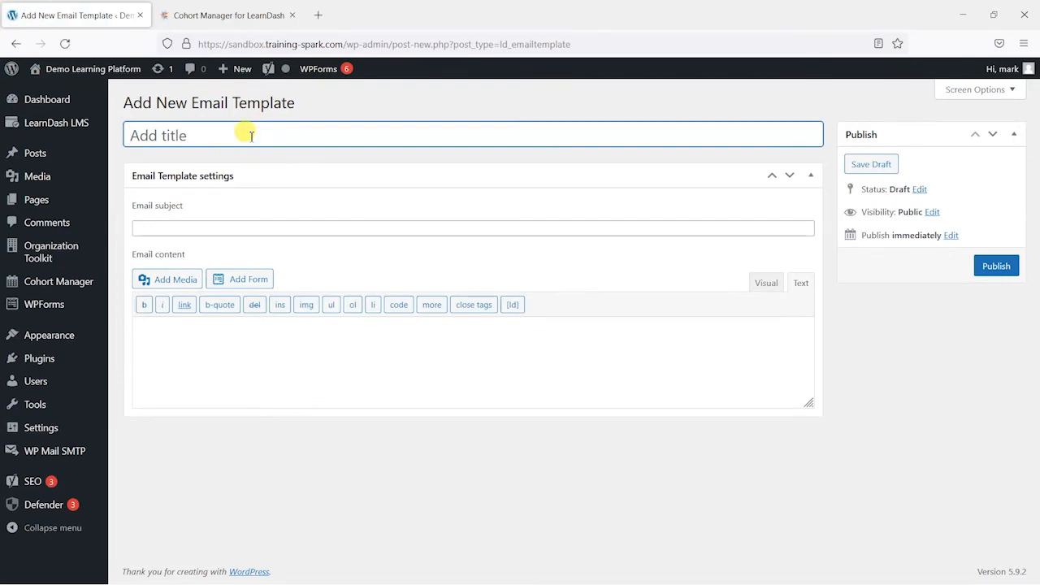
{"action": "type", "text": "ome new course content has been added"}
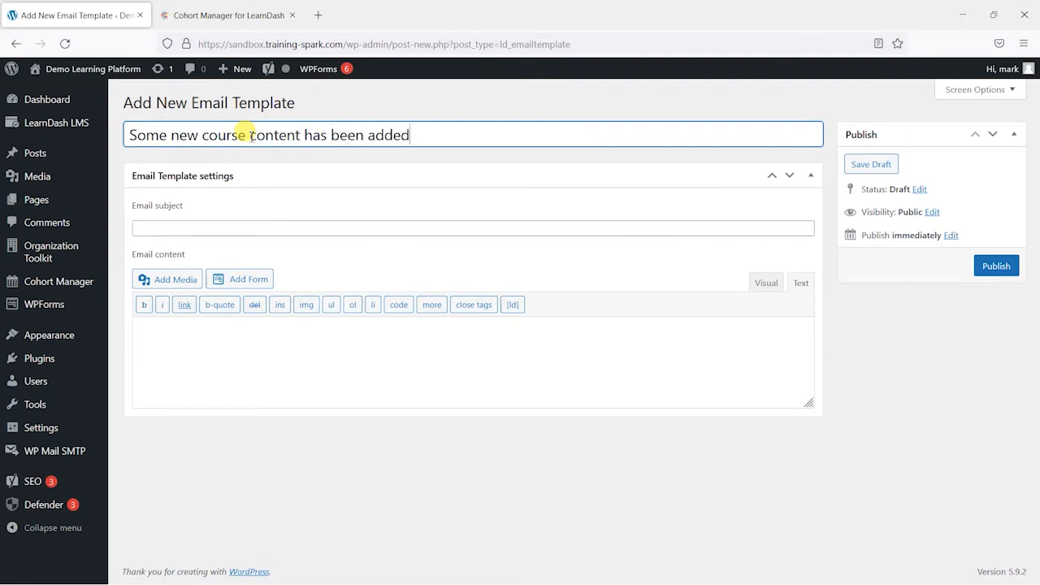
{"action": "triple_click", "coordinate": [252, 135]}
{"action": "key", "text": "ctrl+c"}
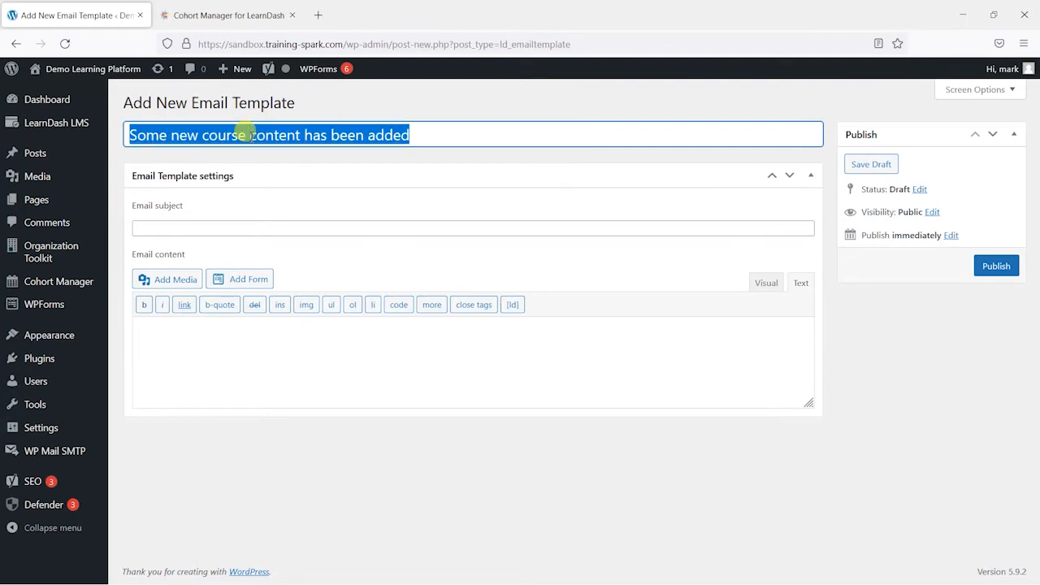
{"action": "left_click", "coordinate": [232, 228]}
{"action": "key", "text": "ctrl+v"}
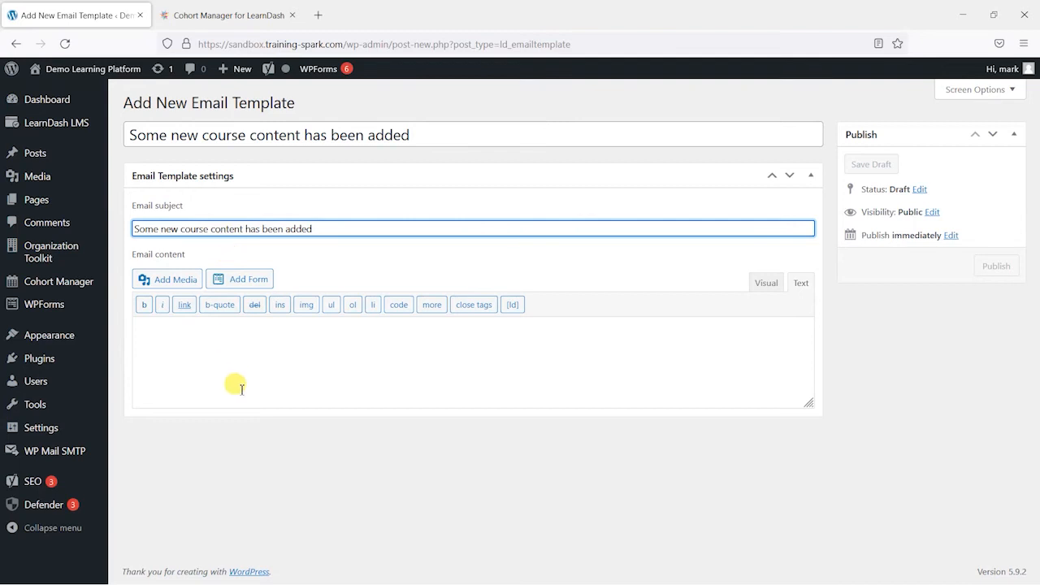
- Enter the email content "Some new content has been added to your course. Please log in now to see it!" and publish the template
{"action": "left_click", "coordinate": [249, 355]}
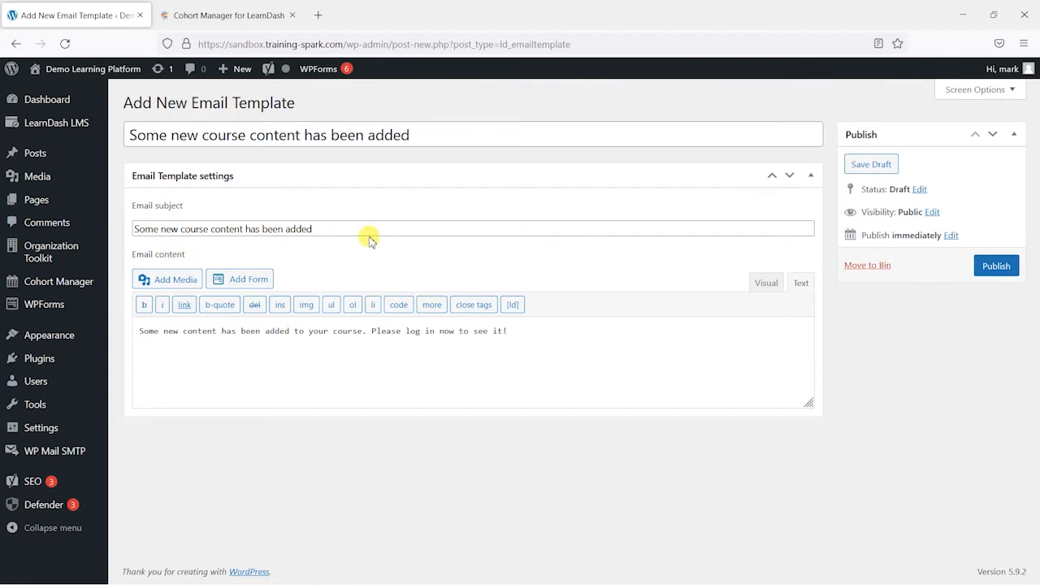
{"action": "left_click", "coordinate": [996, 267]}
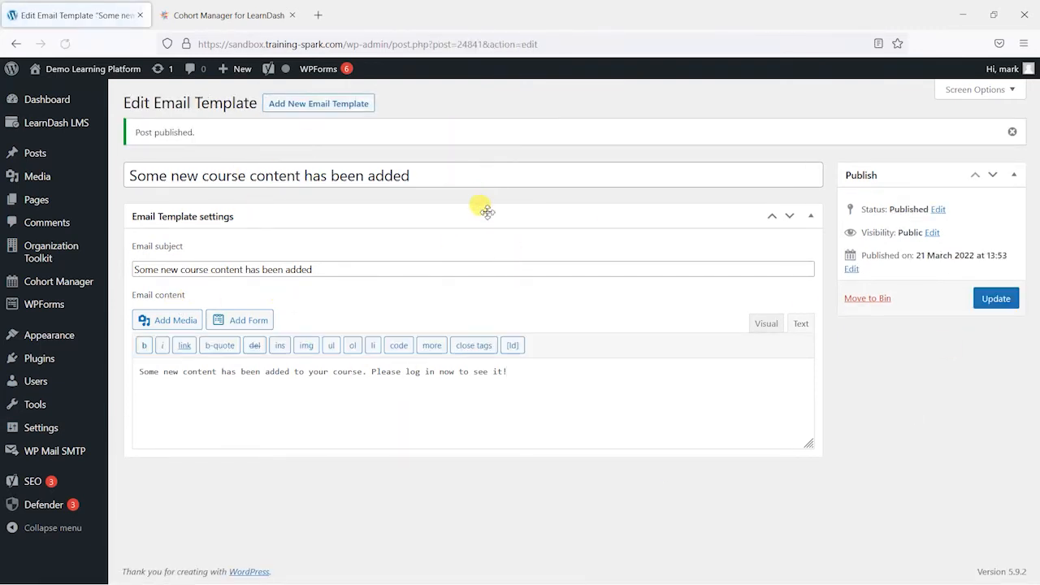
{"action": "left_click", "coordinate": [1012, 132]}
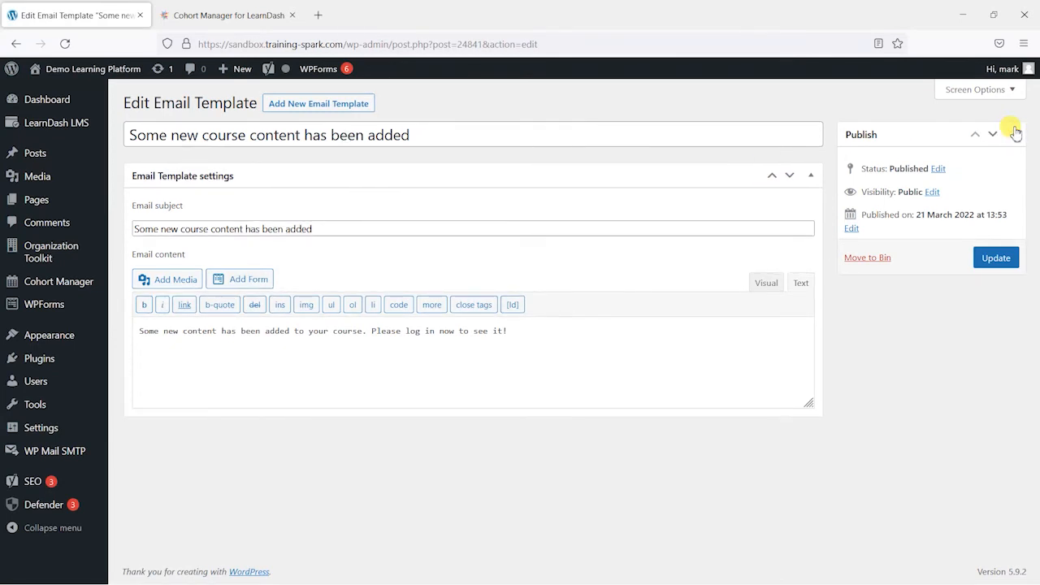
- Start a new cohort workflow named "Example workflow" for the Eco Water Learners group and the course Seek Health with Yoga Sadhana
{"action": "mouse_move", "coordinate": [68, 290]}
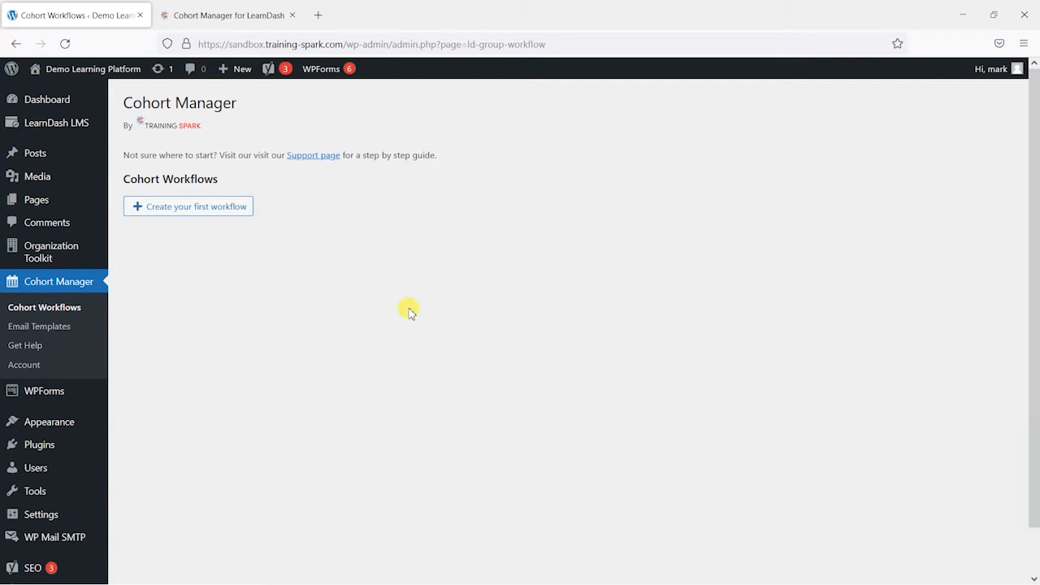
{"action": "left_click", "coordinate": [223, 208]}
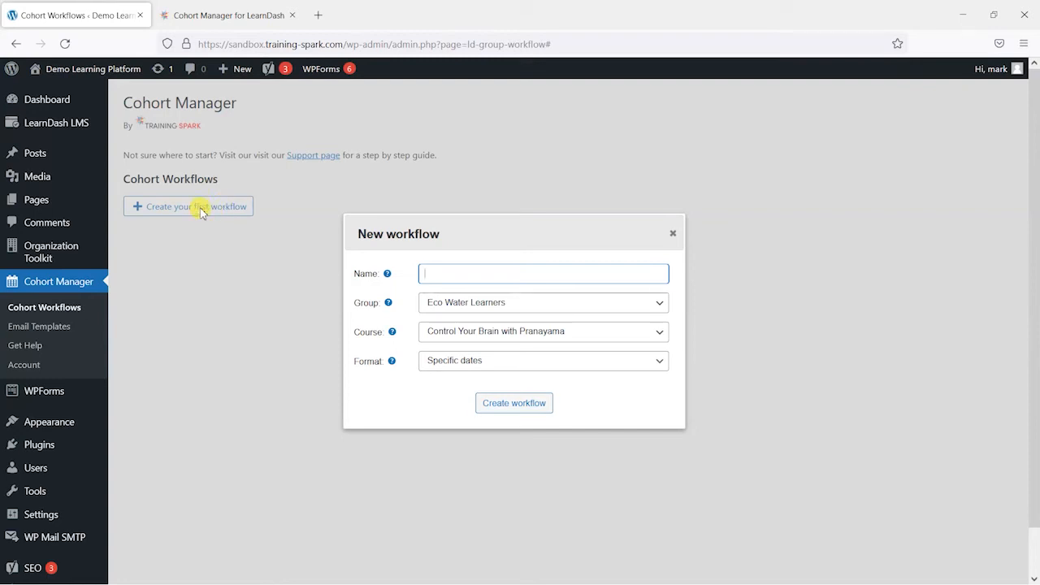
{"action": "type", "text": "xample workflow"}
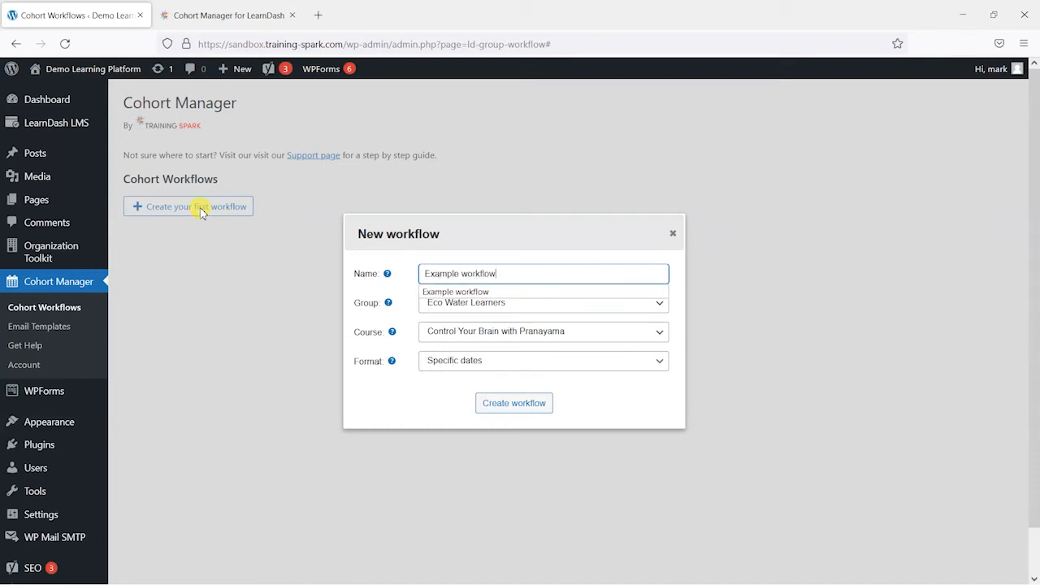
{"action": "left_click", "coordinate": [413, 307]}
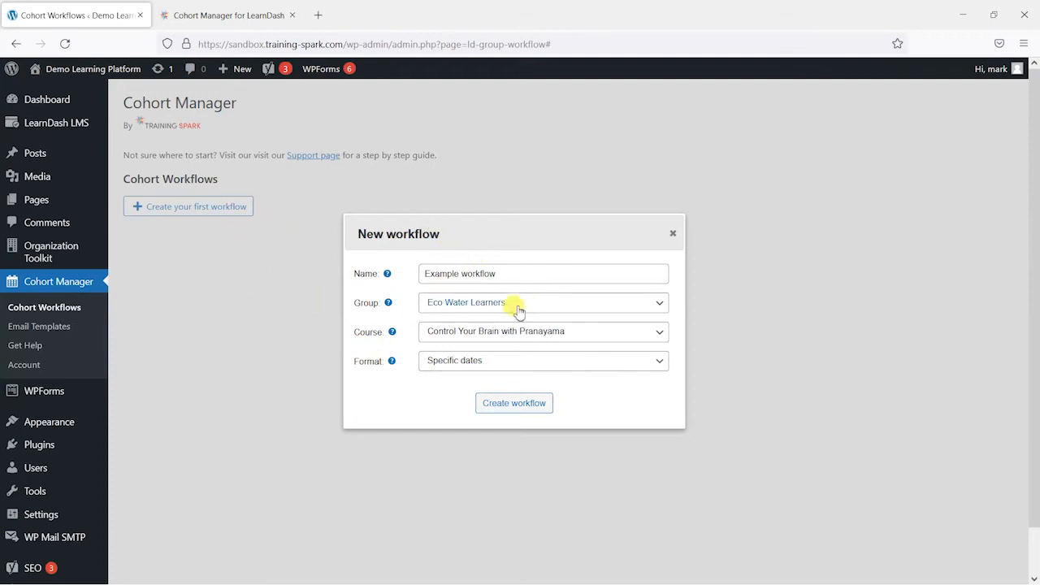
{"action": "left_click", "coordinate": [461, 307]}
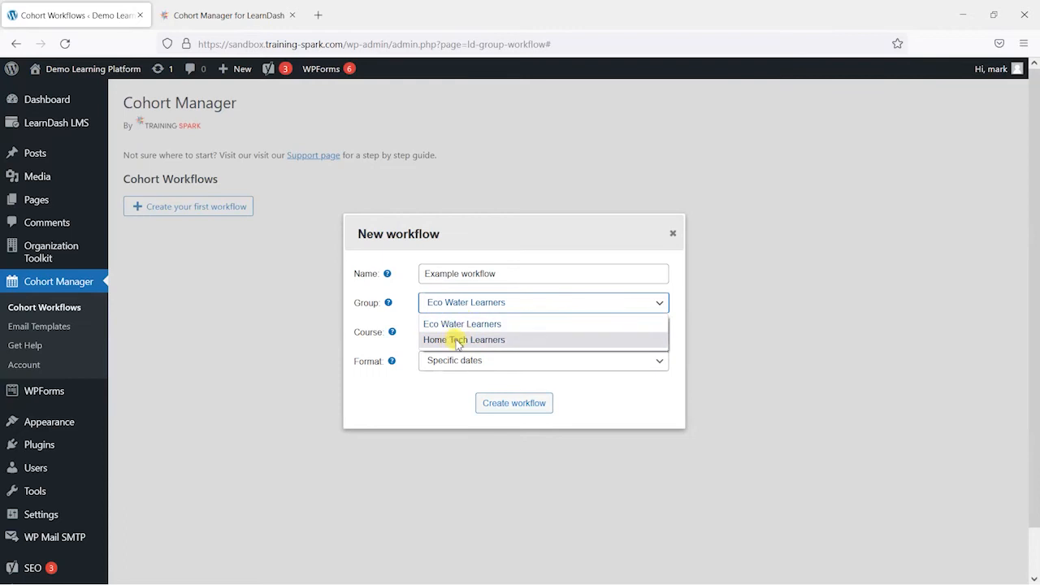
{"action": "left_click", "coordinate": [463, 324]}
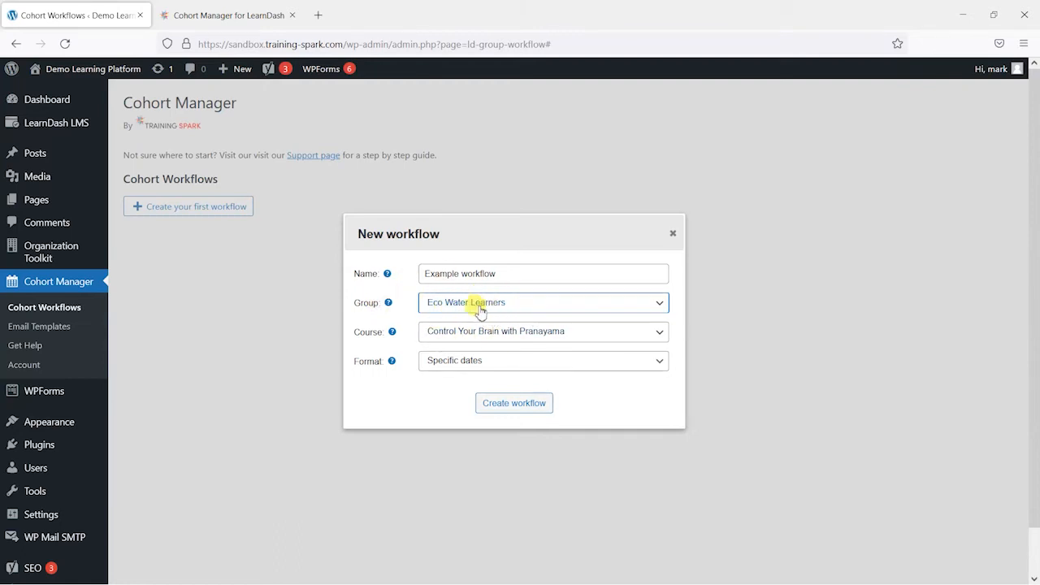
{"action": "left_click", "coordinate": [470, 335]}
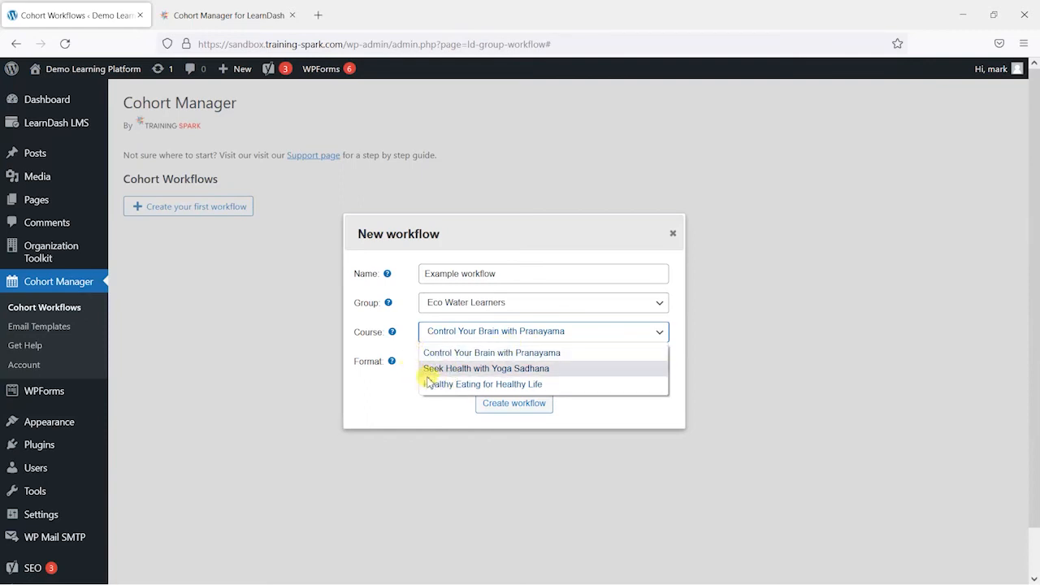
{"action": "left_click", "coordinate": [517, 369]}
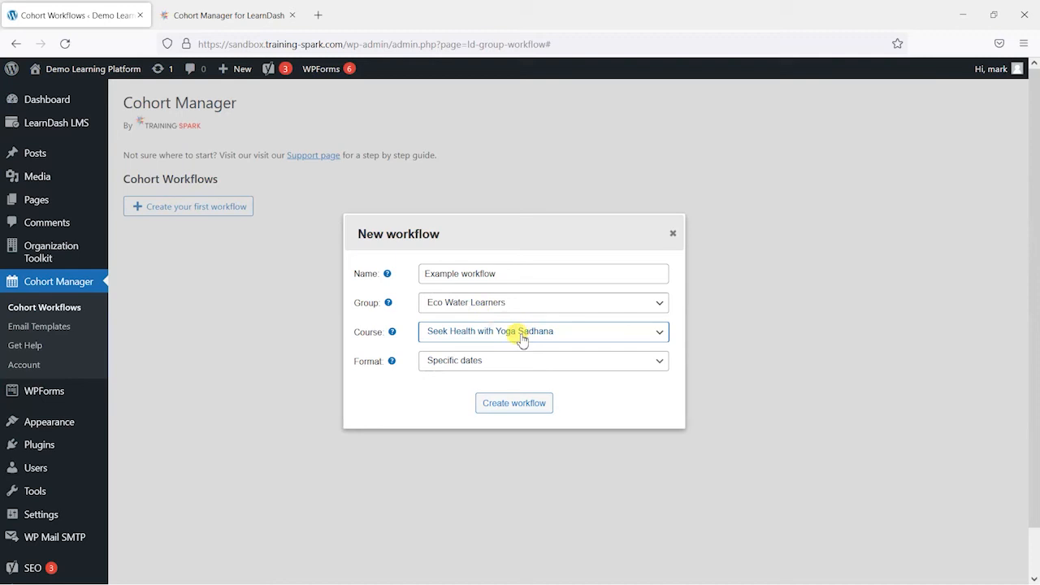
- Set the new workflow's format to "X days from course start" with a start date of 14 April 2022
{"action": "left_click", "coordinate": [475, 364]}
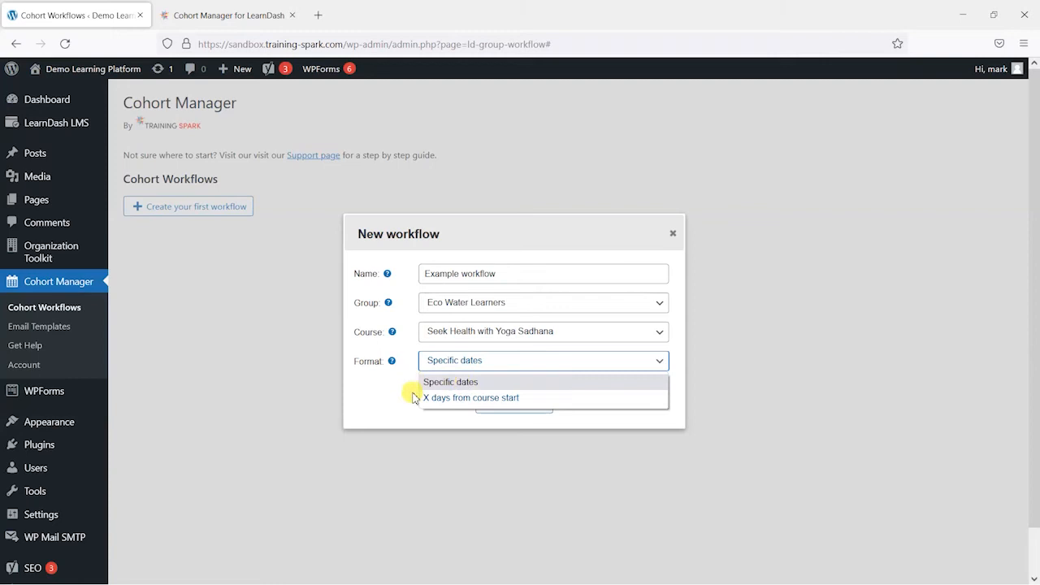
{"action": "left_click", "coordinate": [456, 398]}
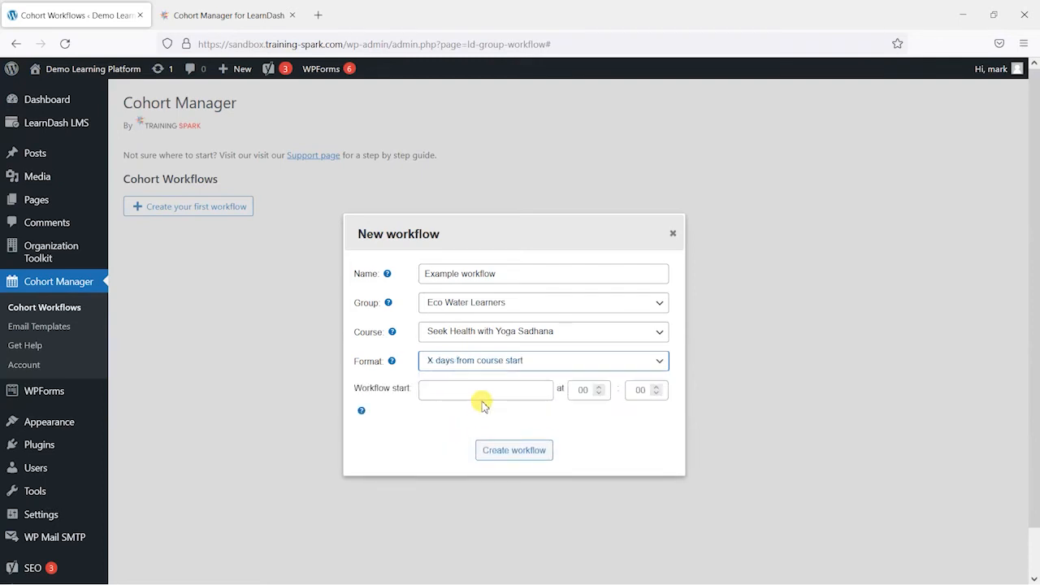
{"action": "left_click", "coordinate": [457, 390]}
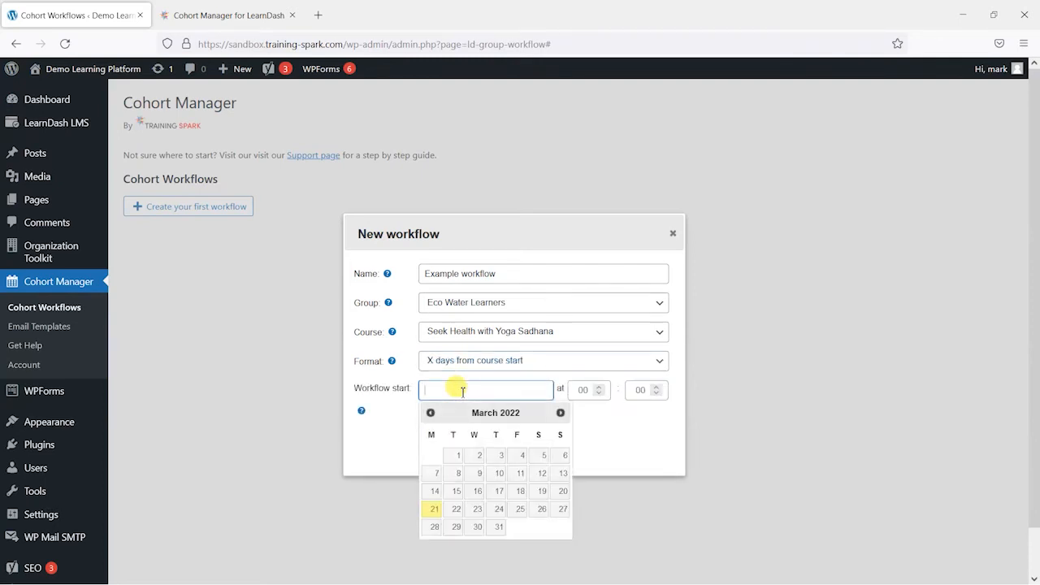
{"action": "left_click", "coordinate": [560, 412]}
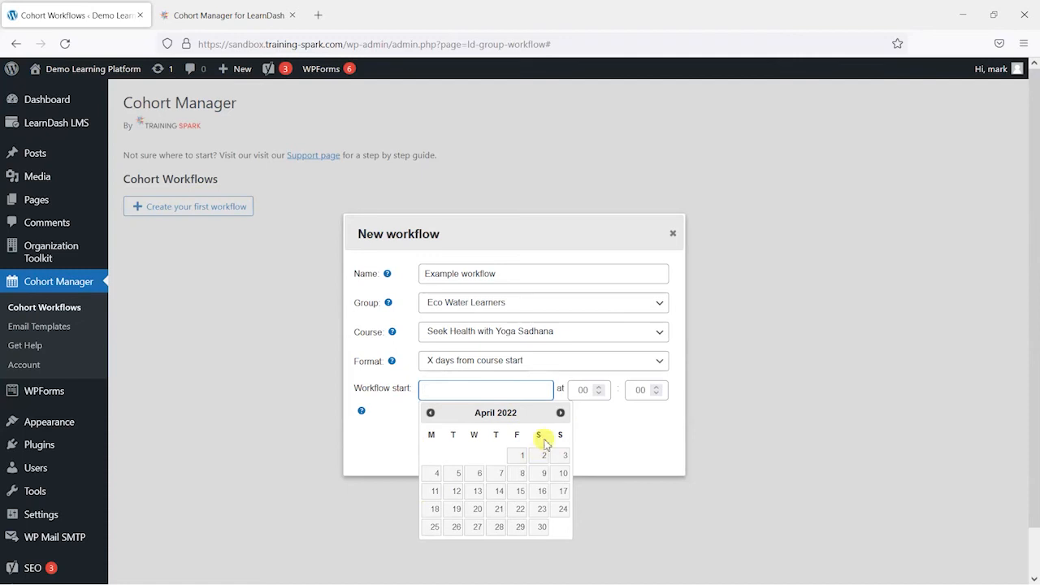
{"action": "left_click", "coordinate": [495, 492]}
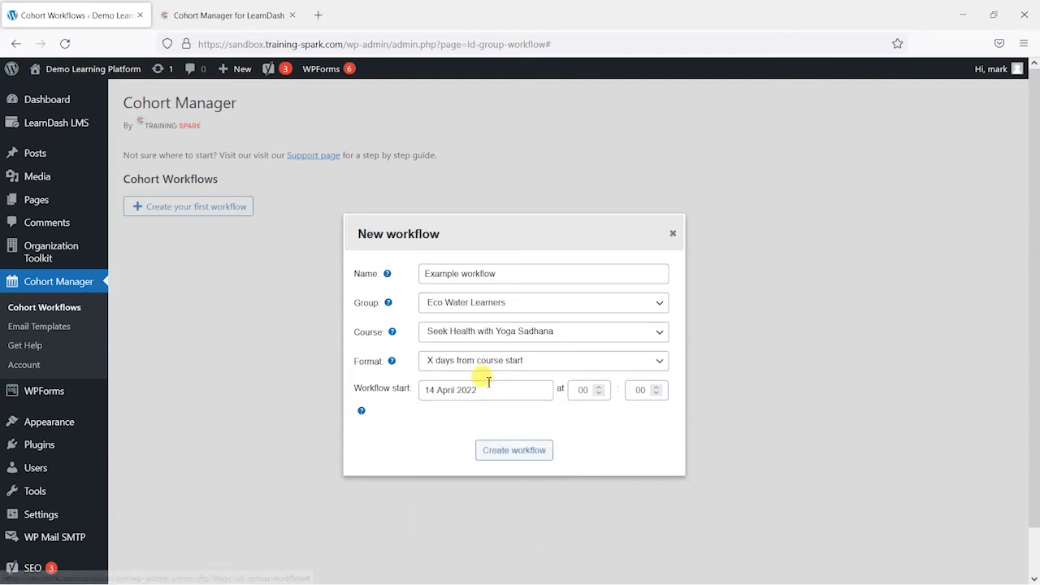
- Set the workflow's start time to 15:00, create the workflow and switch its status to active
{"action": "left_click", "coordinate": [581, 389]}
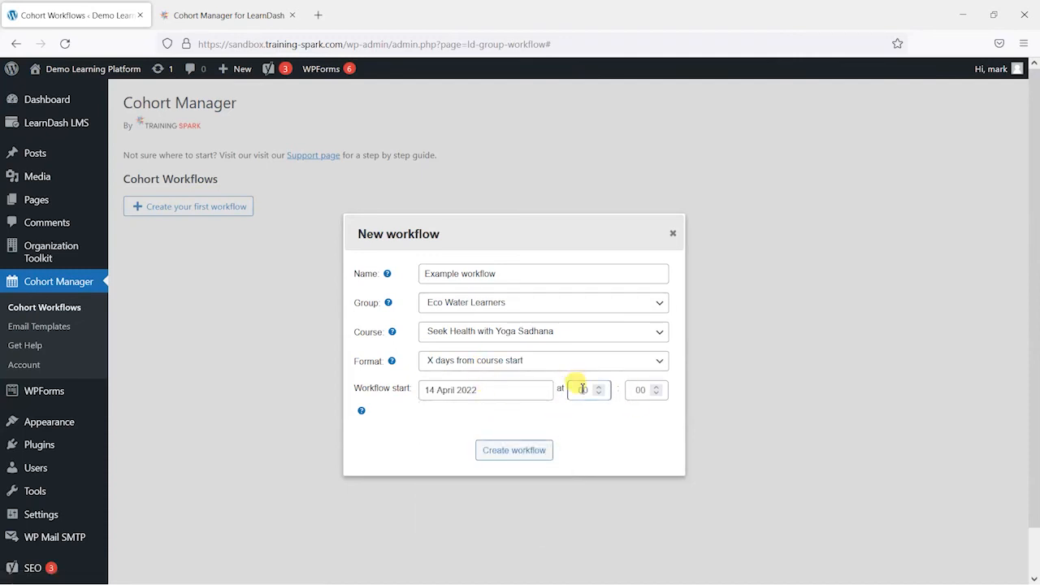
{"action": "type", "text": "."}
{"action": "type", "text": "00"}
{"action": "left_click", "coordinate": [499, 454]}
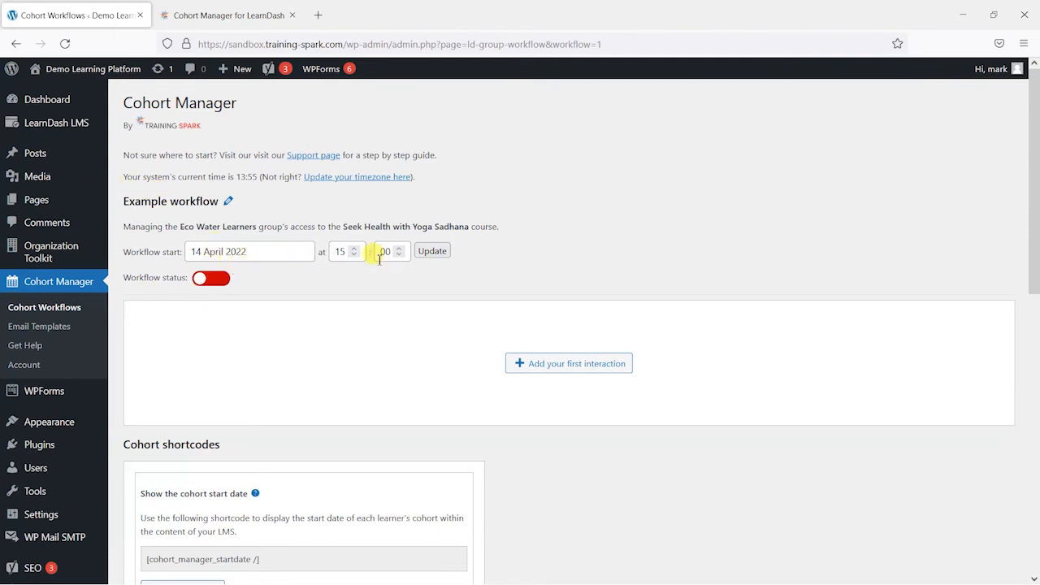
{"action": "left_click", "coordinate": [203, 279]}
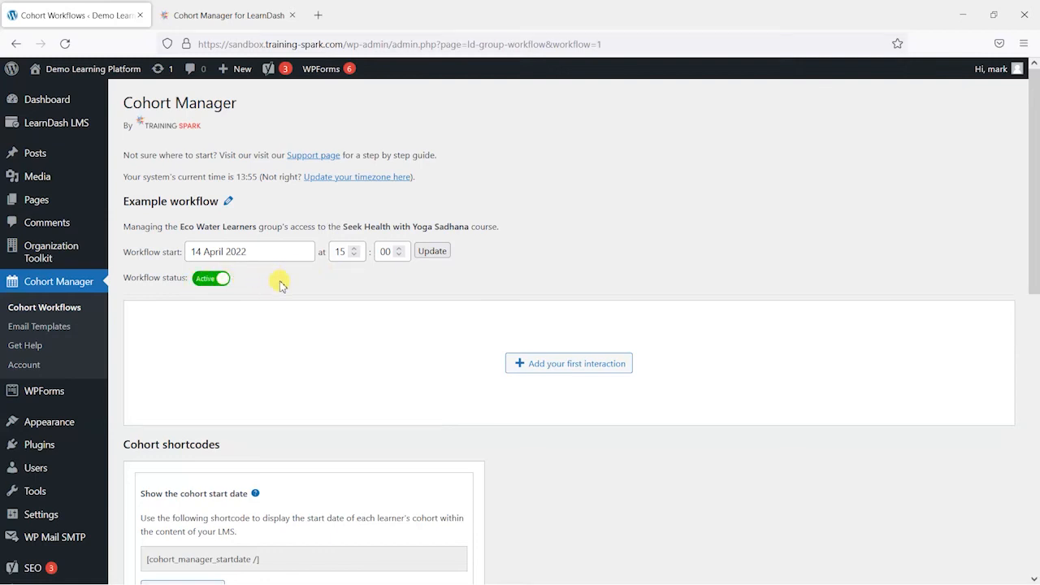
- Start a first workflow interaction that emails learners 7 days after course start
{"action": "left_click", "coordinate": [559, 367]}
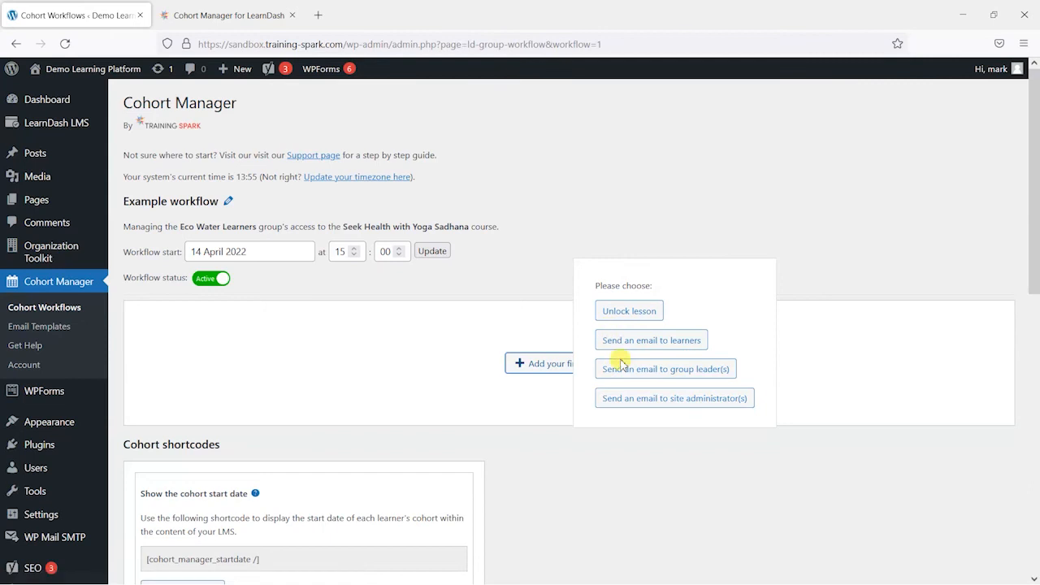
{"action": "left_click", "coordinate": [662, 343]}
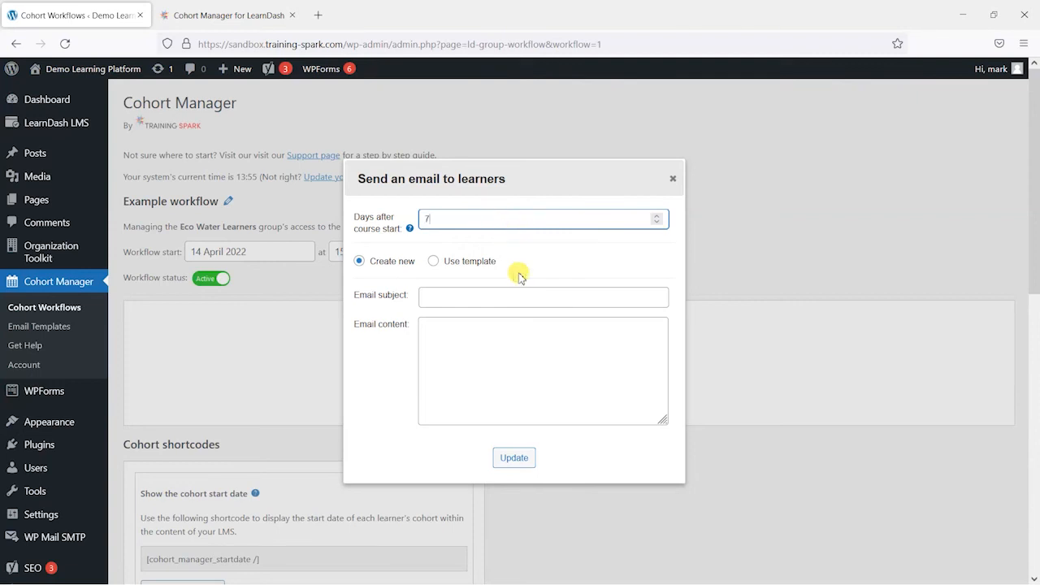
{"action": "left_click", "coordinate": [445, 294]}
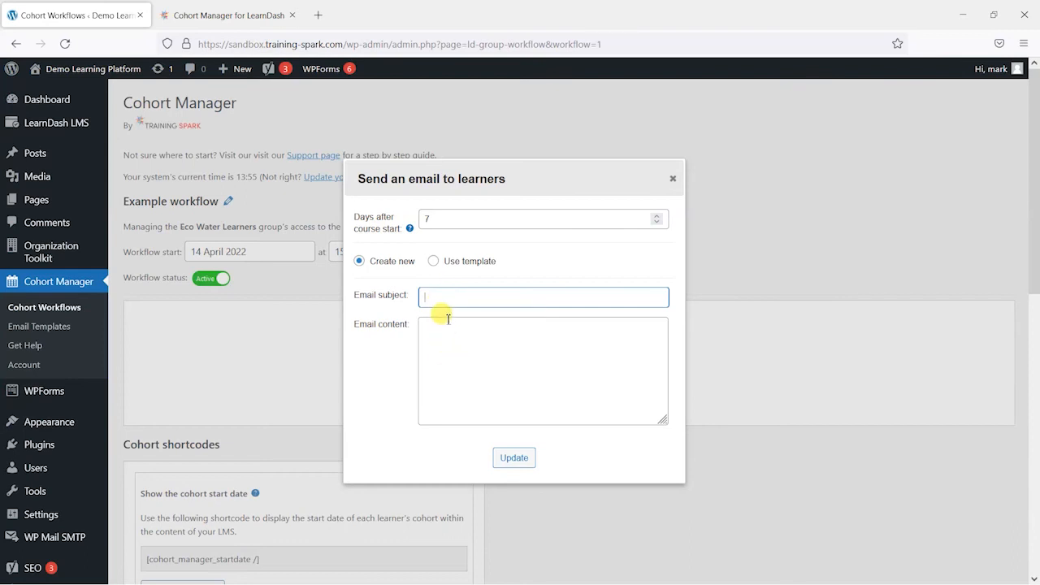
- Fill the learner email from the template "Some new course content has been added" and save the interaction
{"action": "left_click", "coordinate": [433, 260]}
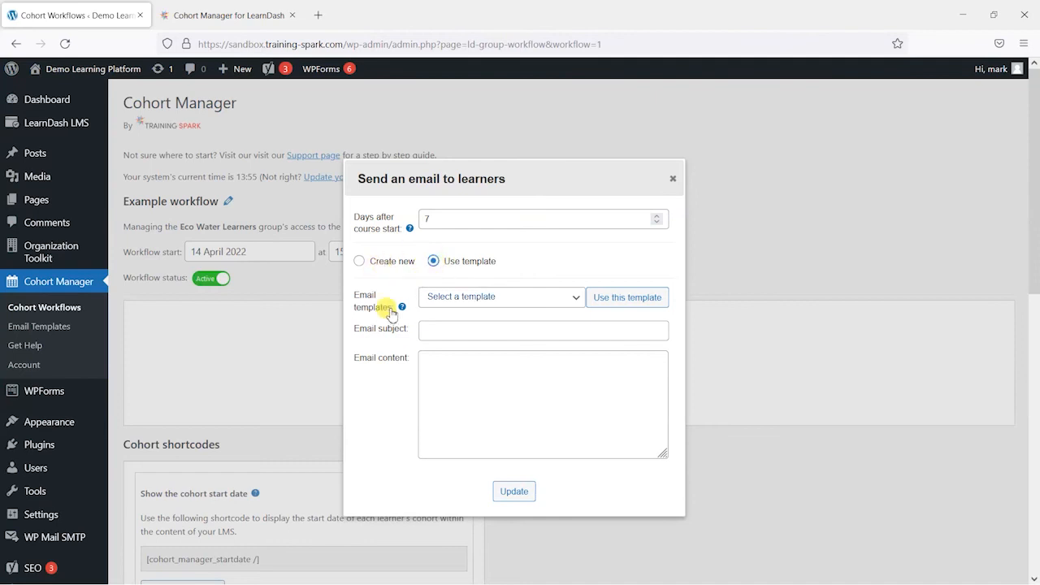
{"action": "left_click", "coordinate": [485, 299]}
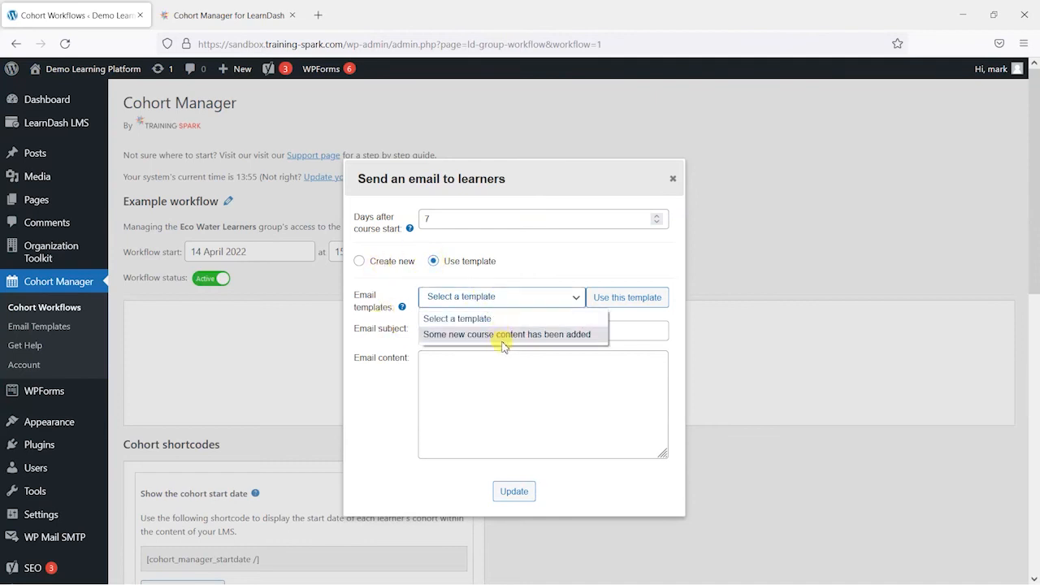
{"action": "left_click", "coordinate": [502, 335]}
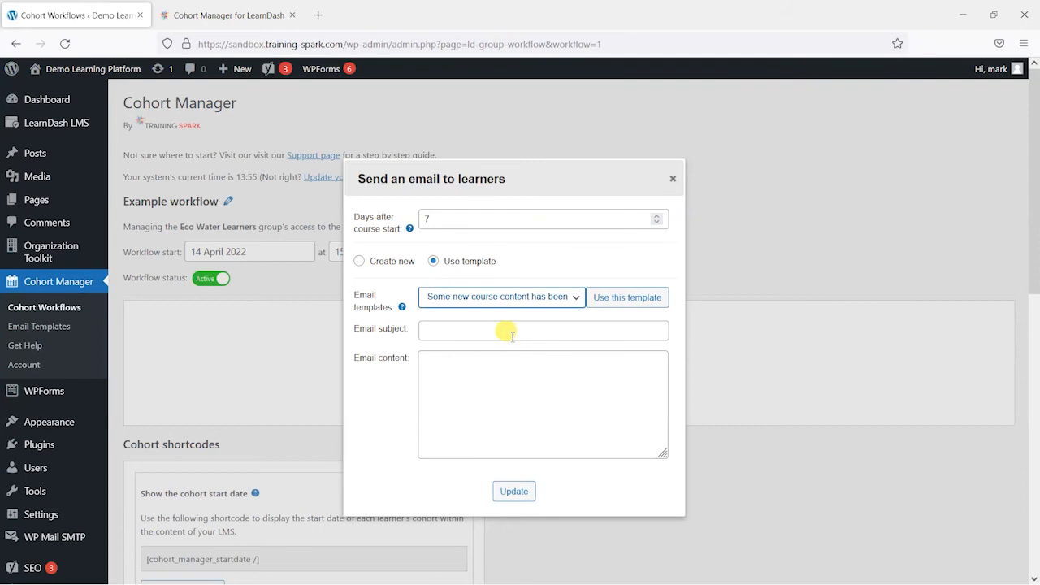
{"action": "left_click", "coordinate": [627, 299]}
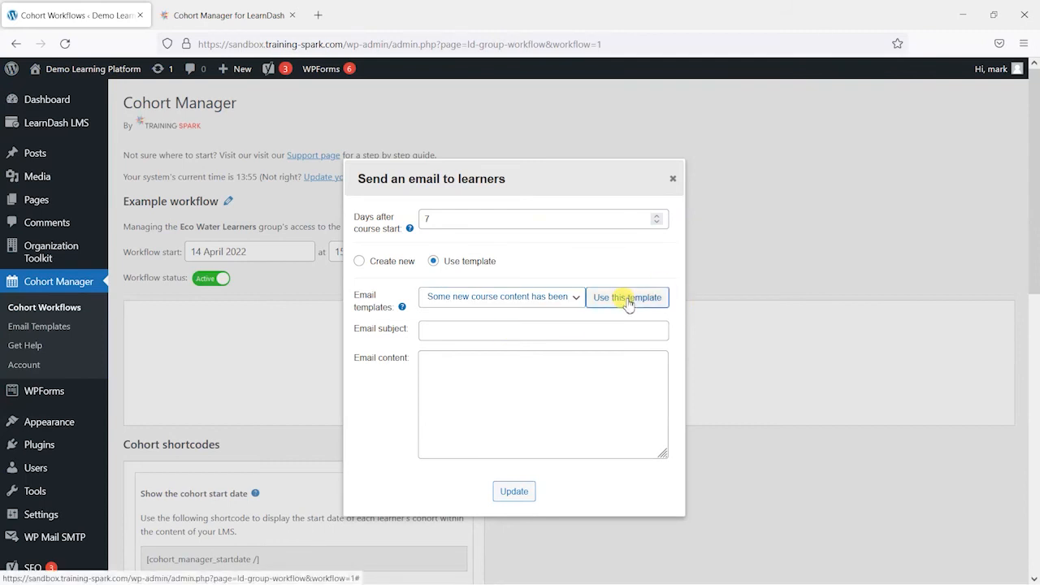
{"action": "left_click", "coordinate": [607, 331]}
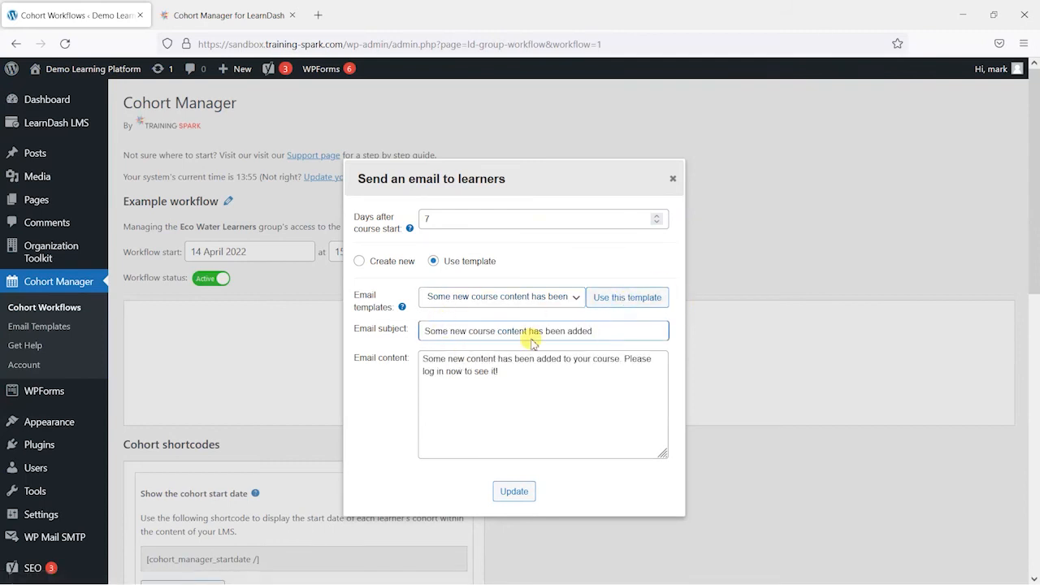
{"action": "left_click", "coordinate": [536, 376]}
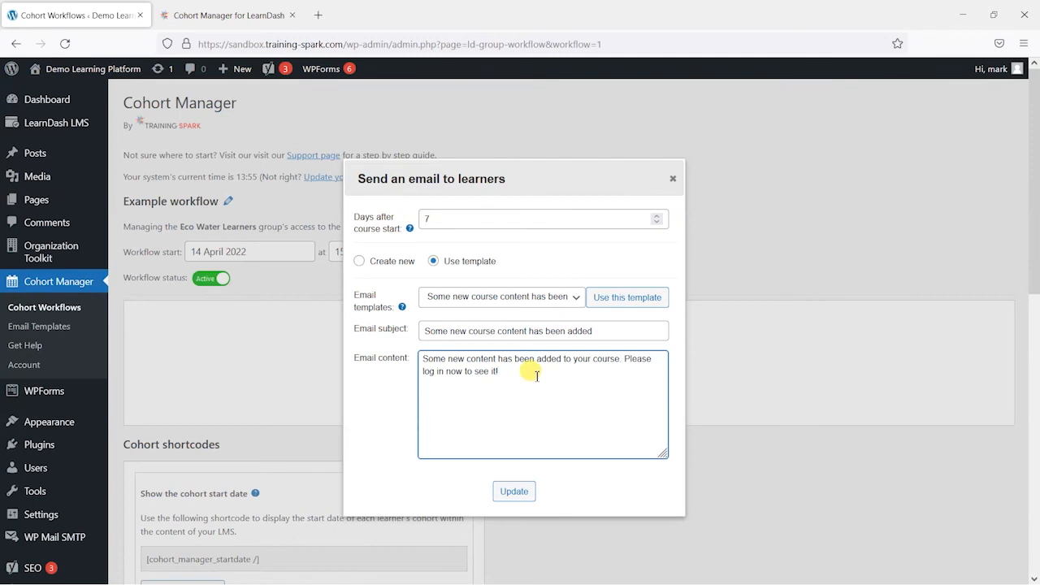
{"action": "left_click", "coordinate": [517, 493]}
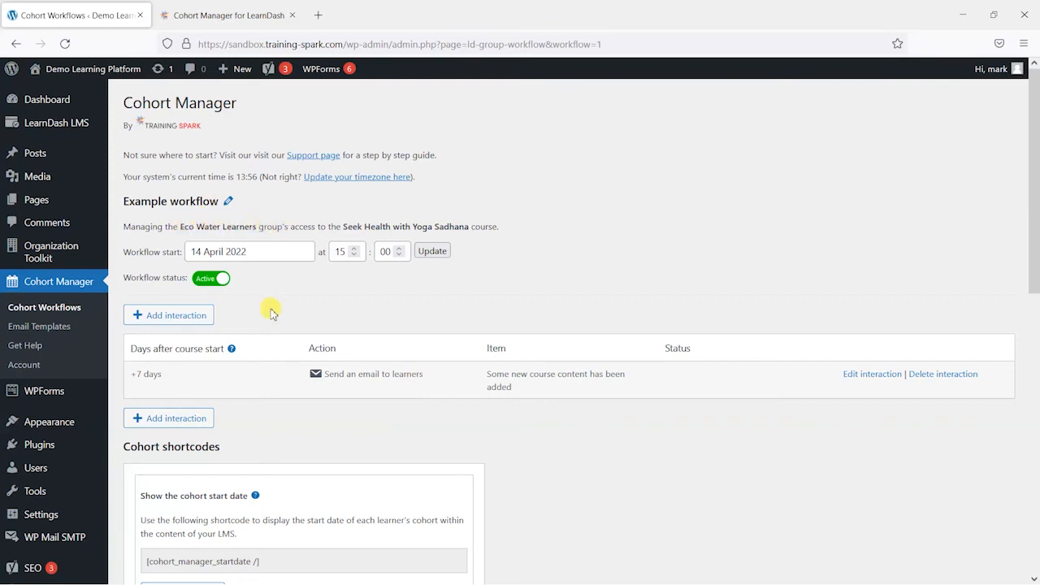
- Start another learner email for 14 days after course start with the subject "A new lesson has been unlocked"
{"action": "left_click", "coordinate": [165, 318]}
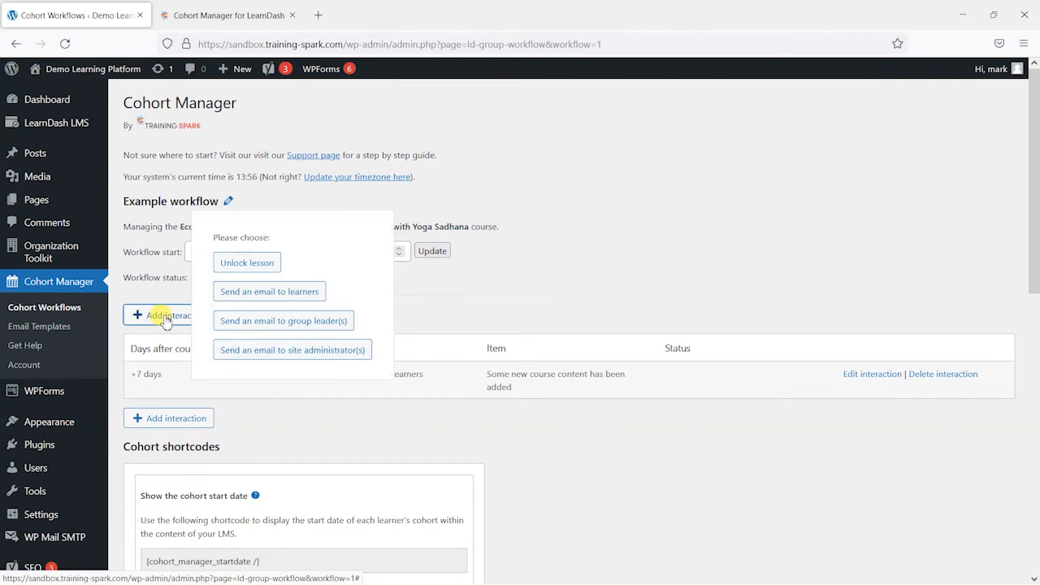
{"action": "left_click", "coordinate": [269, 292]}
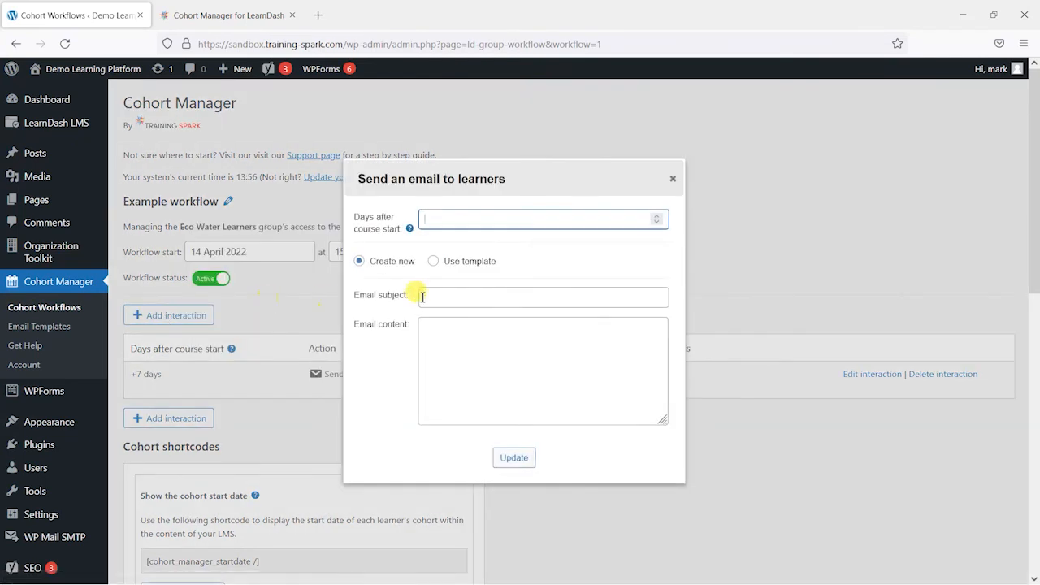
{"action": "type", "text": "14"}
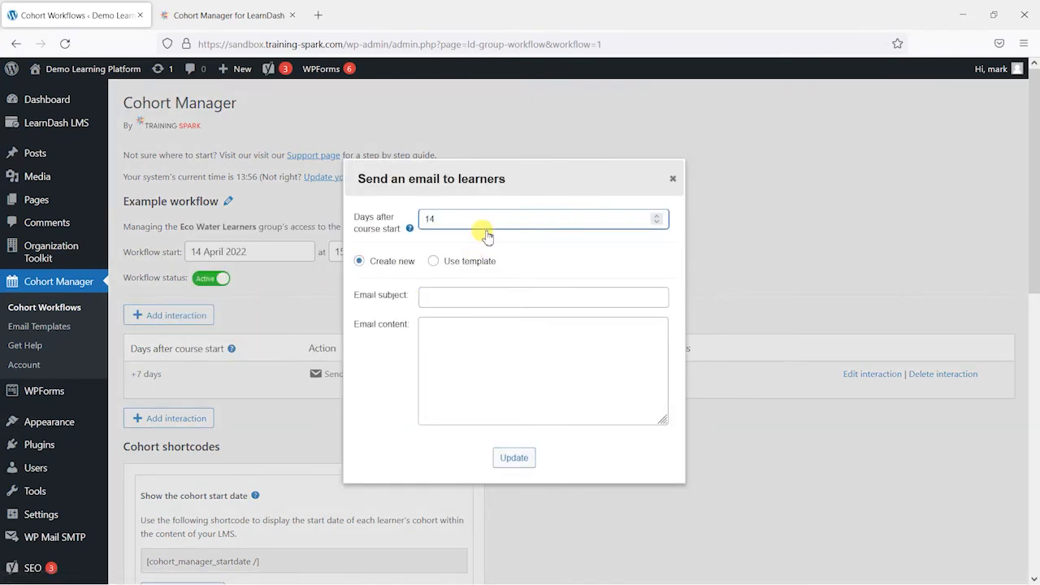
{"action": "left_click", "coordinate": [463, 297]}
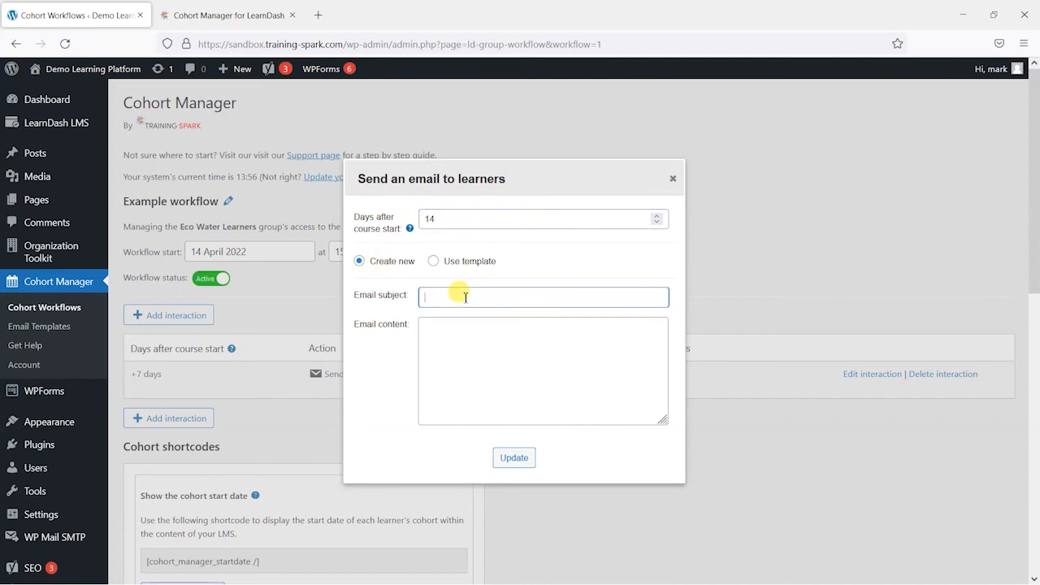
{"action": "type", "text": "A new les"}
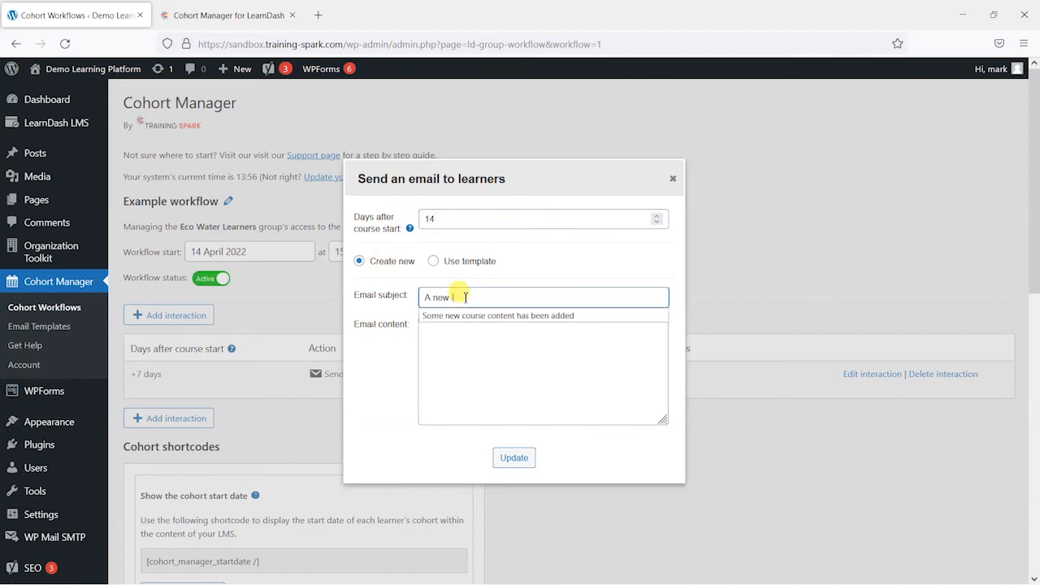
{"action": "type", "text": "son has been unlocked"}
- Enter the email content "Please log in to access the new lesson." and save the interaction
{"action": "key", "text": "Tab"}
{"action": "type", "text": "Please log in to"}
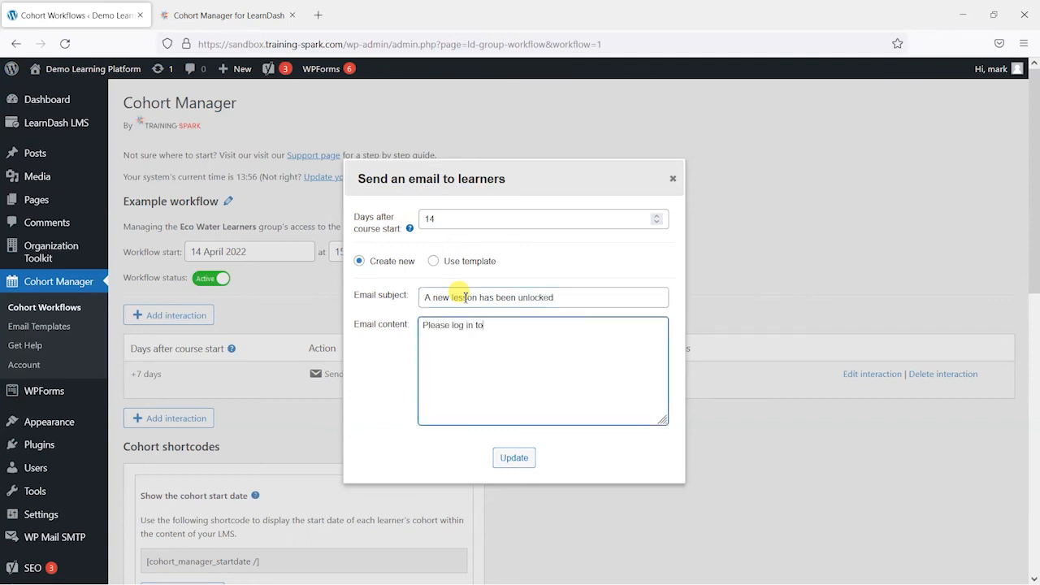
{"action": "type", "text": " access the new lesson."}
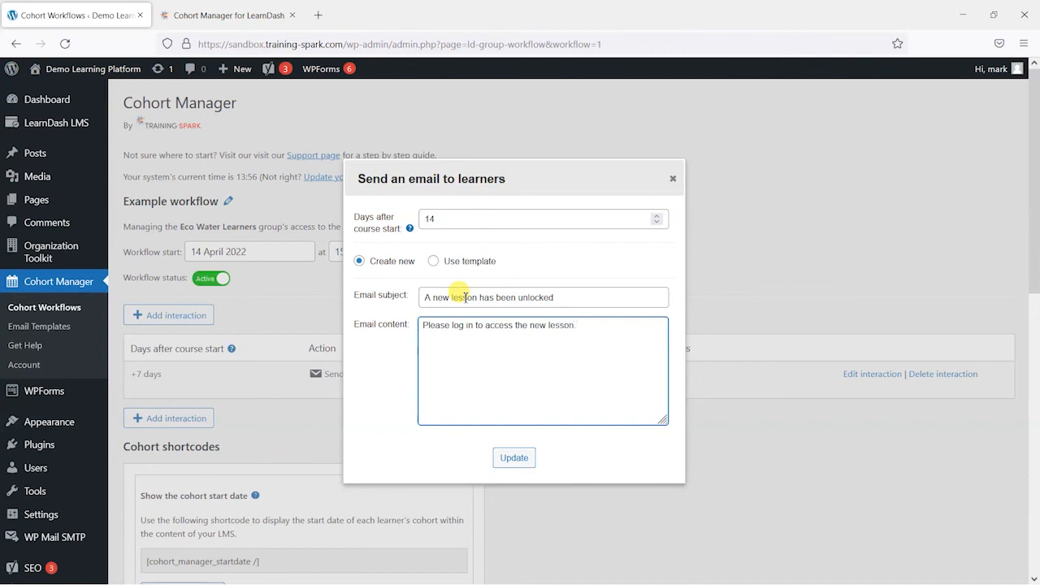
{"action": "left_click", "coordinate": [512, 460]}
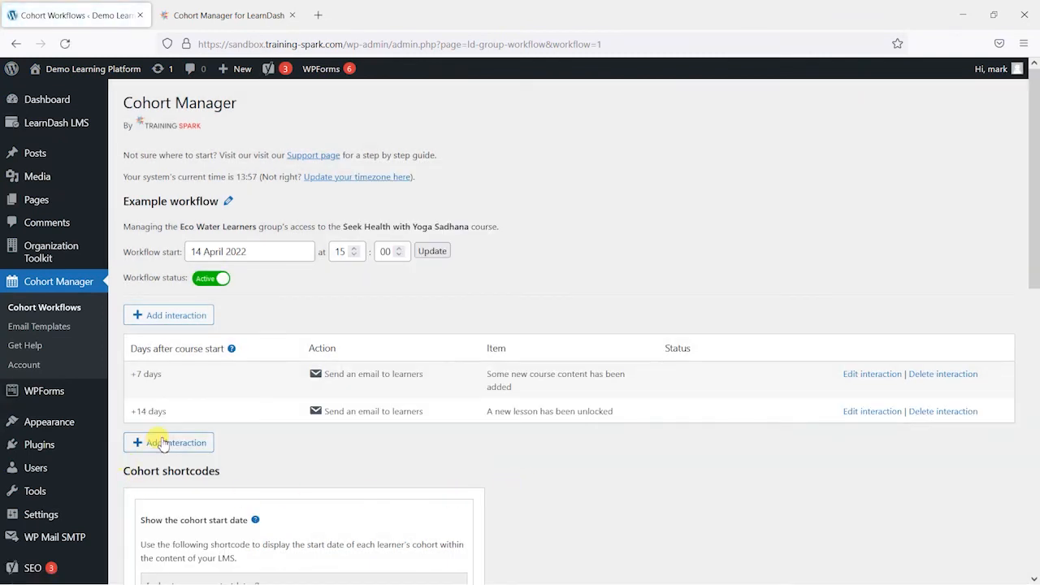
{"action": "left_click", "coordinate": [151, 441]}
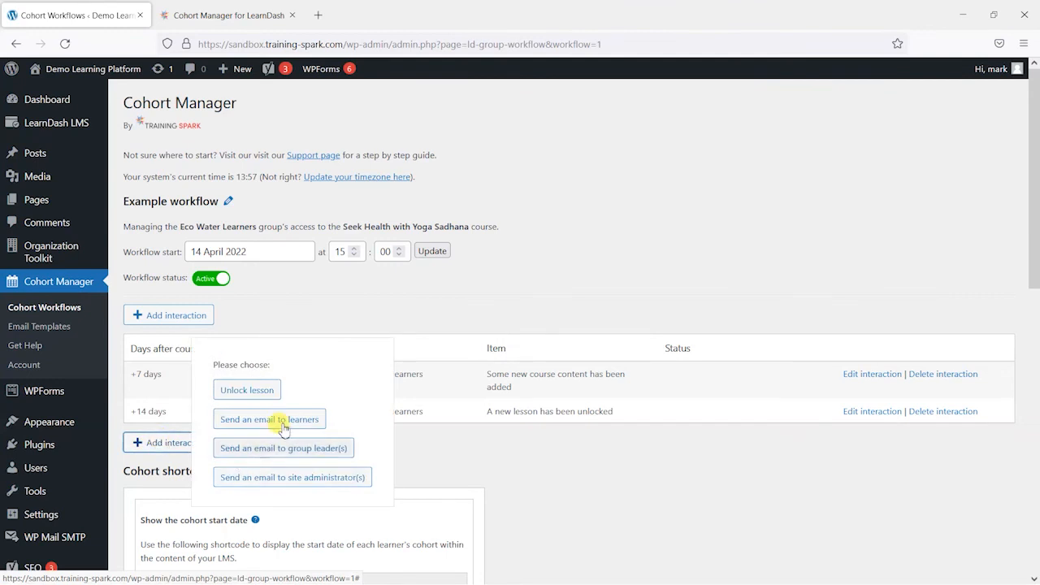
{"action": "left_click", "coordinate": [257, 390]}
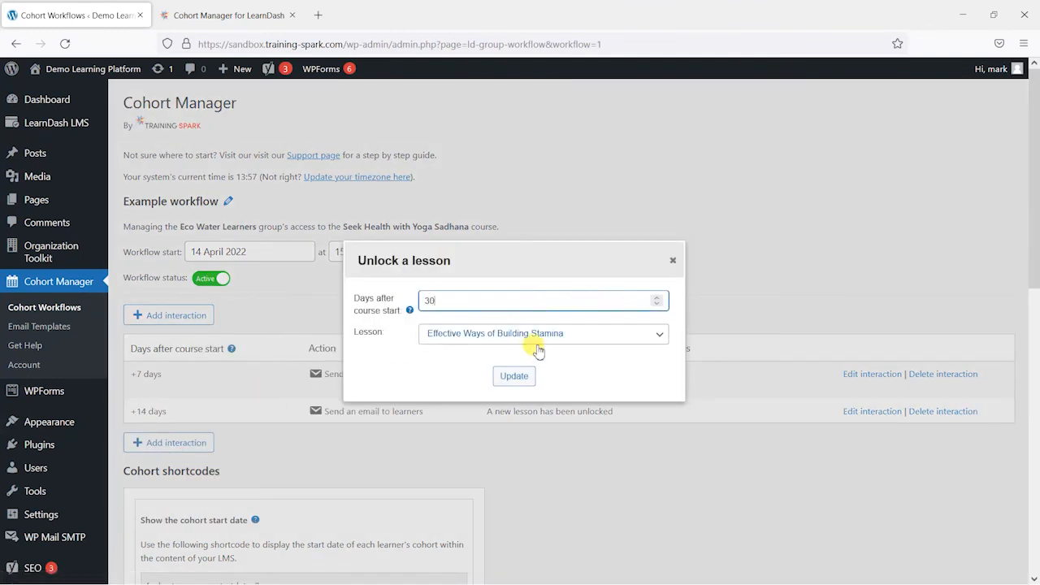
{"action": "left_click", "coordinate": [672, 261]}
- Start a third learner email for 30 days after course start with the subject "Well done!"
{"action": "left_click", "coordinate": [167, 444]}
{"action": "left_click", "coordinate": [271, 424]}
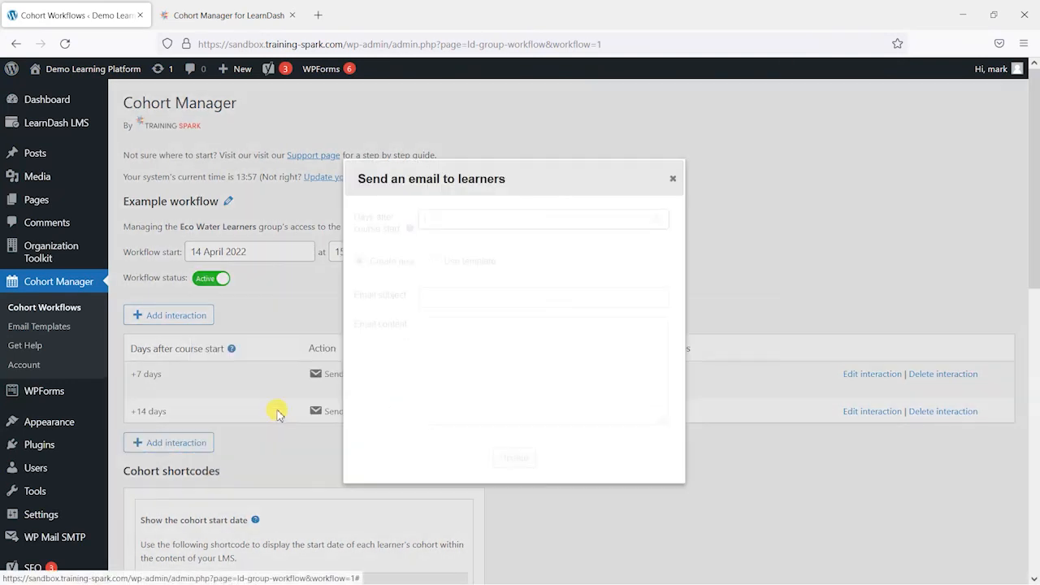
{"action": "type", "text": "30"}
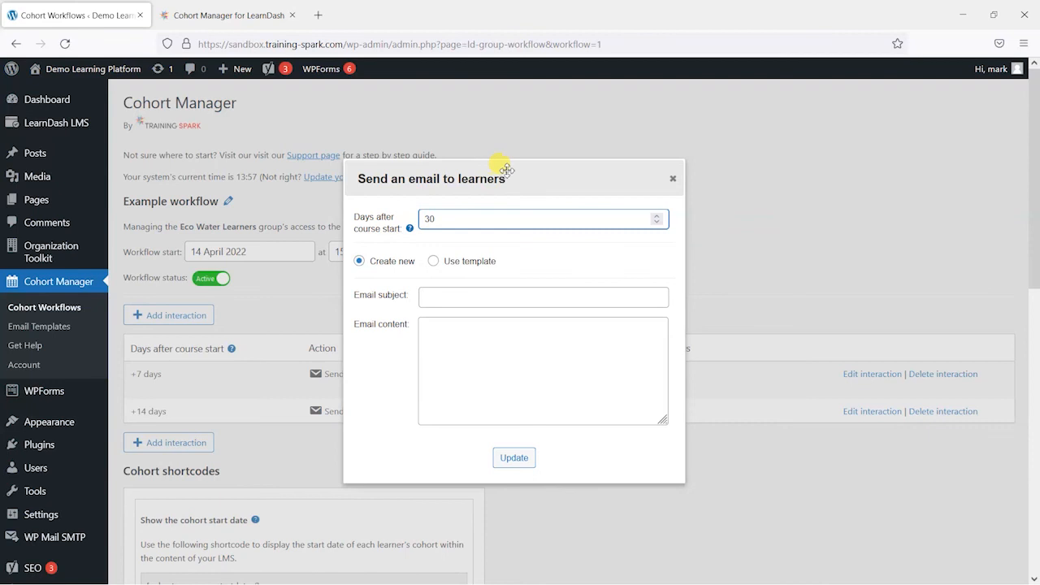
{"action": "left_click", "coordinate": [445, 296]}
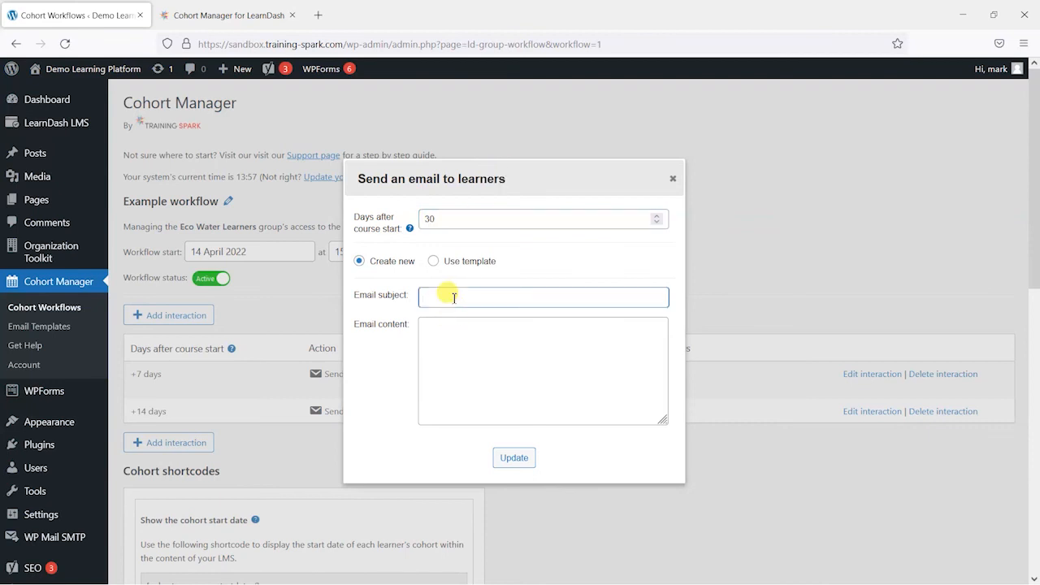
{"action": "type", "text": "Well done!"}
- Enter the email content "You've finished the course. Please click this link to give us some feedback:" and save the interaction
{"action": "key", "text": "Tab"}
{"action": "type", "text": "You'r"}
{"action": "type", "text": "e finished the course "}
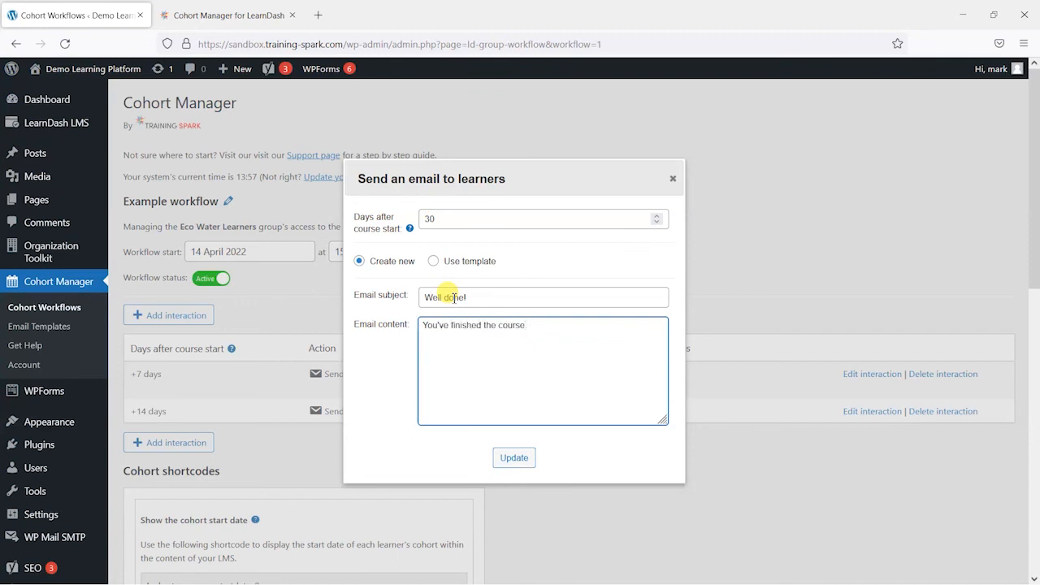
{"action": "type", "text": " Please click this "}
{"action": "type", "text": "lunk"}
{"action": "type", "text": "ink to"}
{"action": "type", "text": " give us som"}
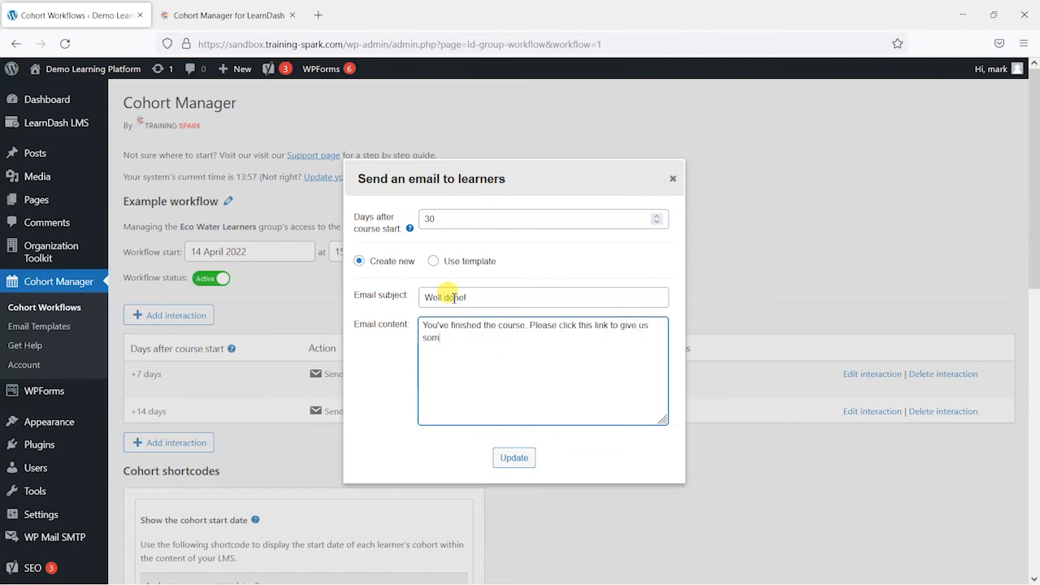
{"action": "type", "text": "e feedback:"}
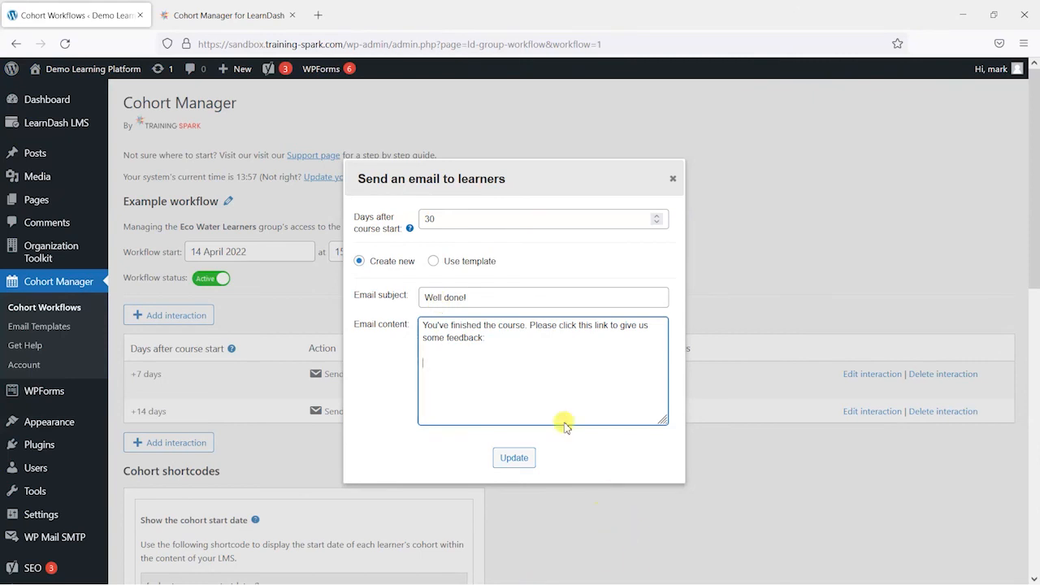
{"action": "left_click", "coordinate": [514, 458]}
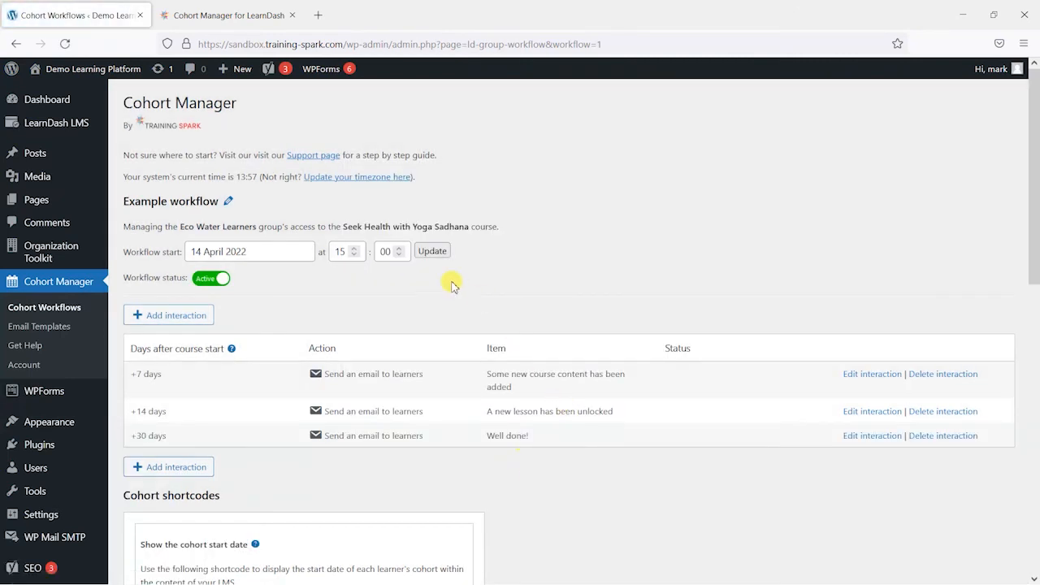